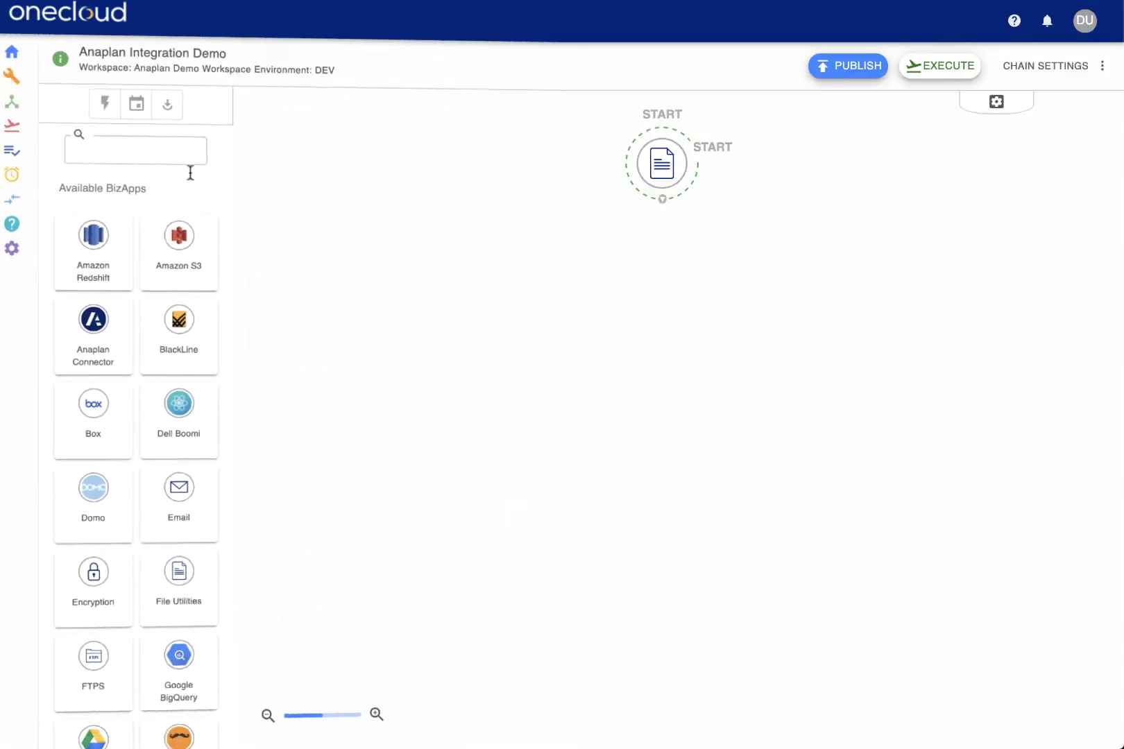
# Add a Salesforce Download Report step to the chain canvas.
pyautogui.click(170, 160)
pyautogui.write('sale')
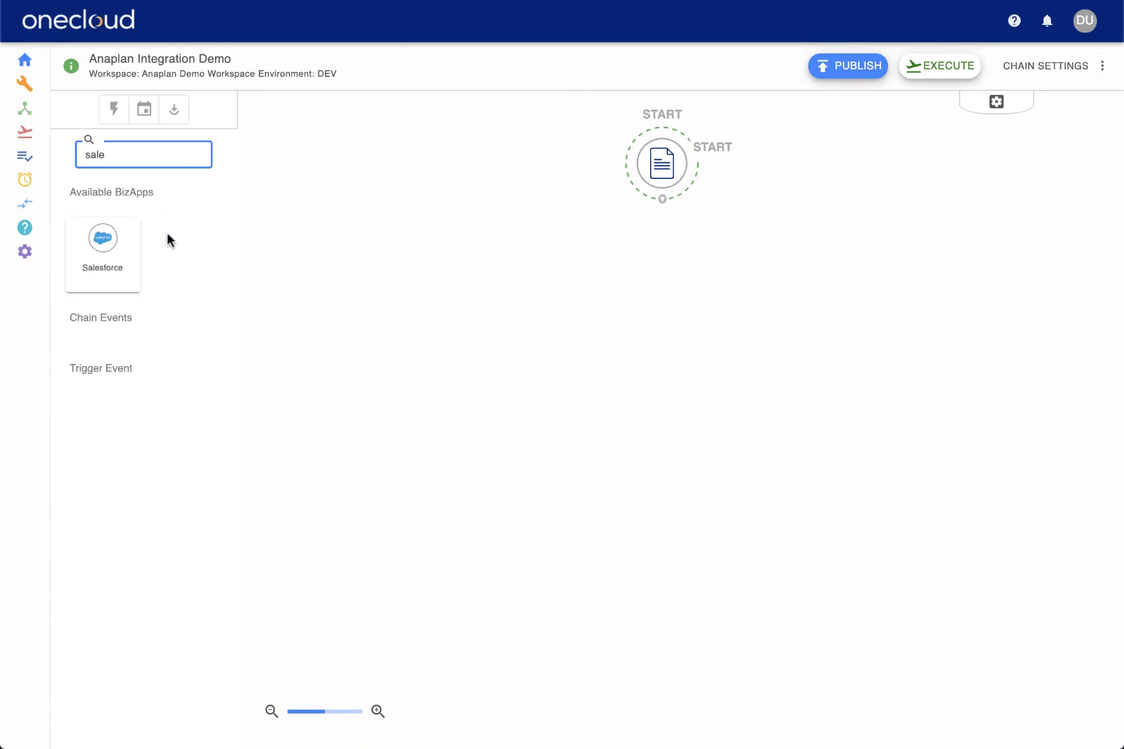
pyautogui.click(113, 252)
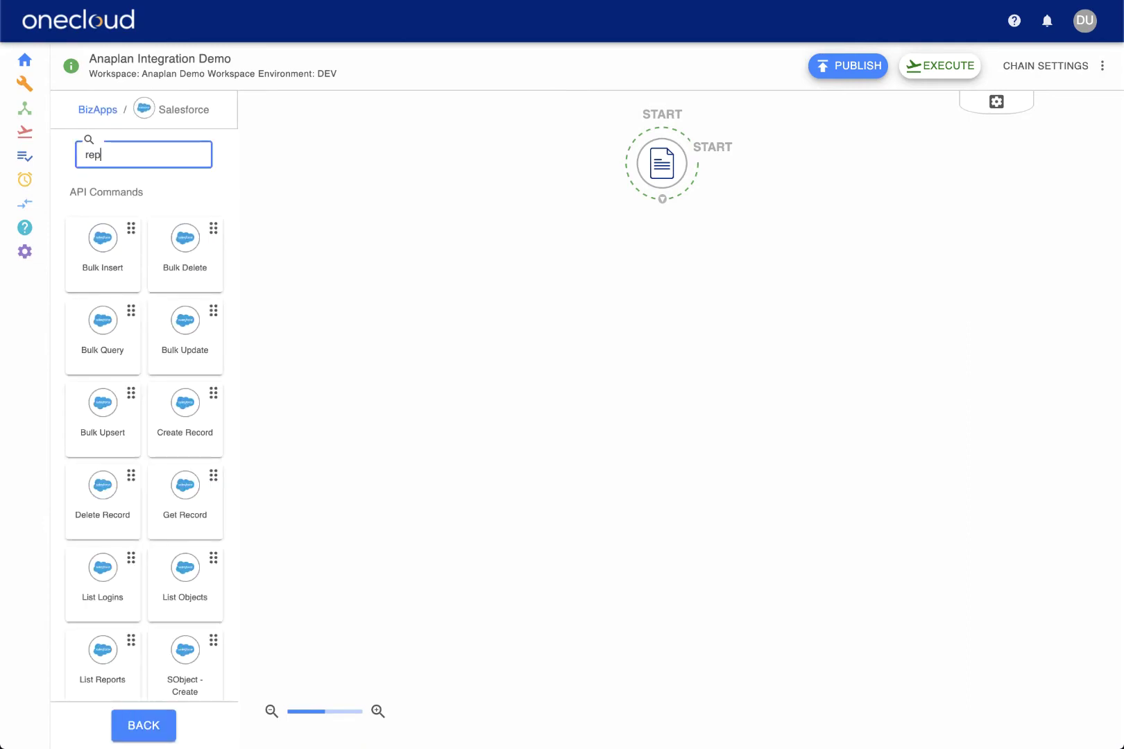
pyautogui.moveTo(172, 265); pyautogui.dragTo(527, 232)
# Add a Snowflake Execute Query step beside Download Report.
pyautogui.click(98, 111)
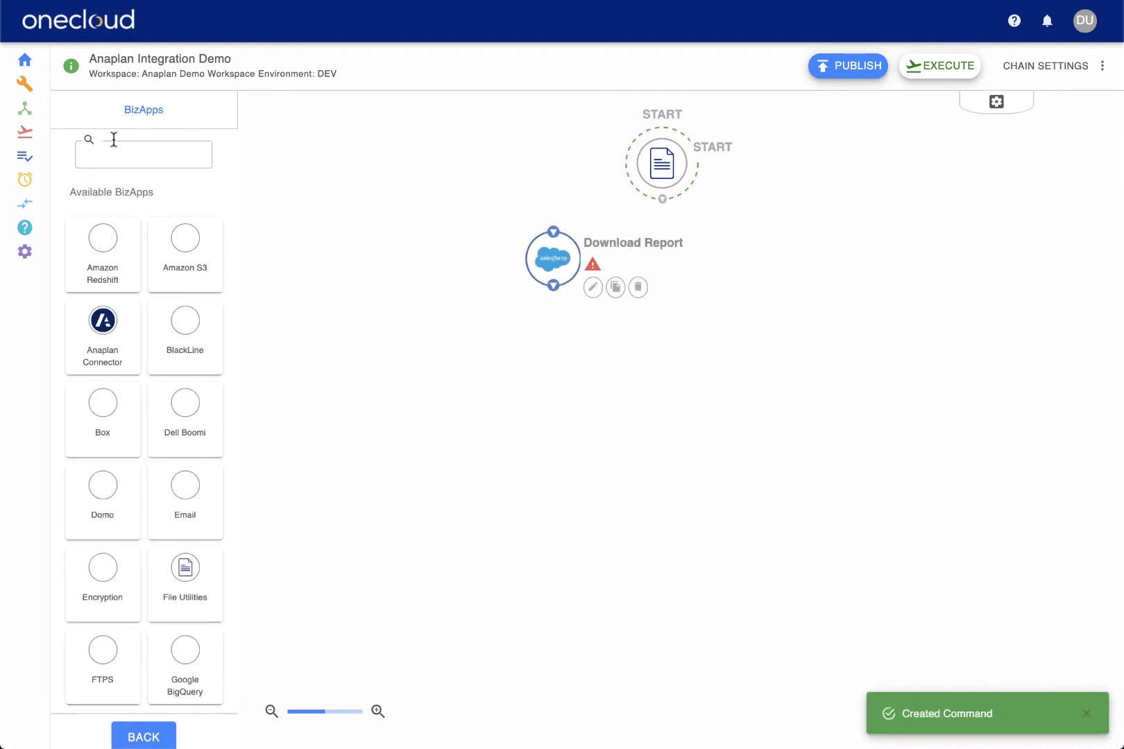
pyautogui.write('sno')
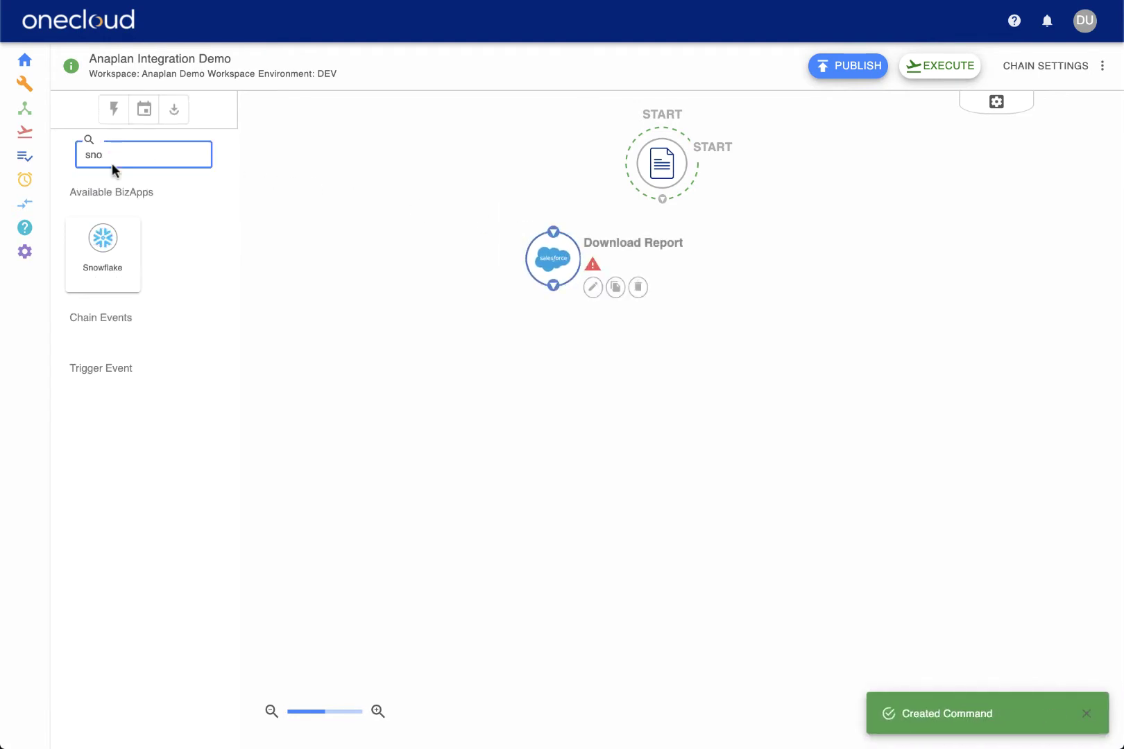
pyautogui.click(104, 238)
pyautogui.moveTo(104, 343); pyautogui.dragTo(767, 259)
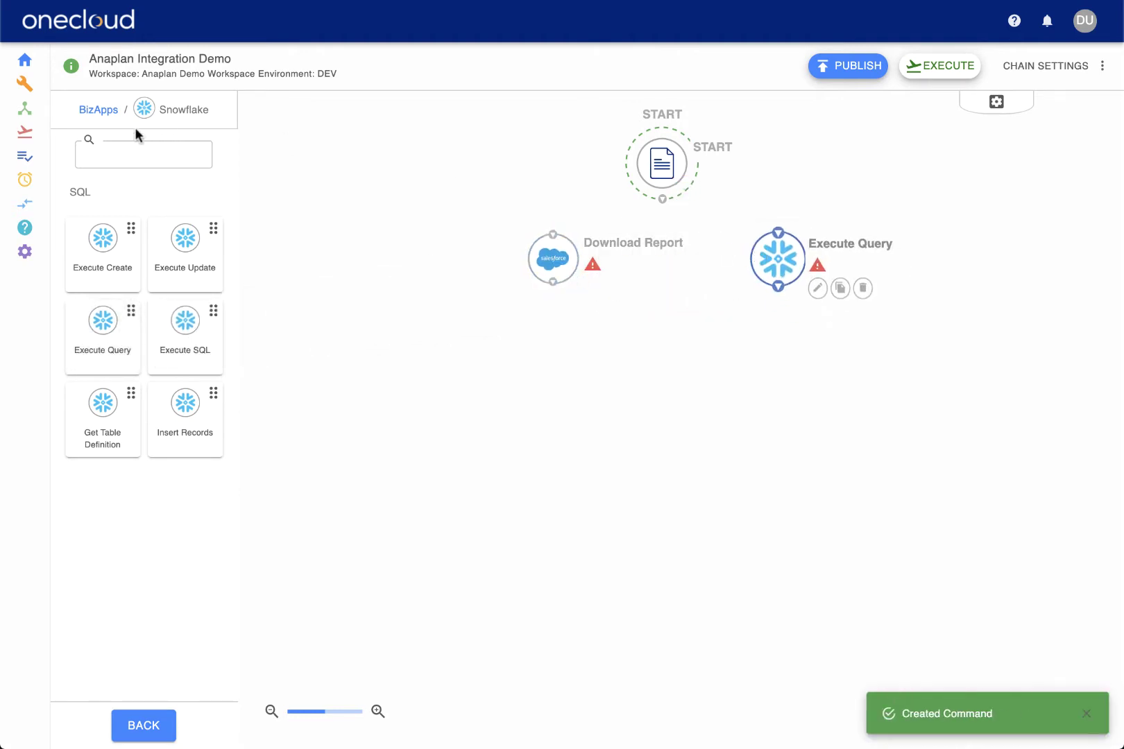
pyautogui.click(107, 111)
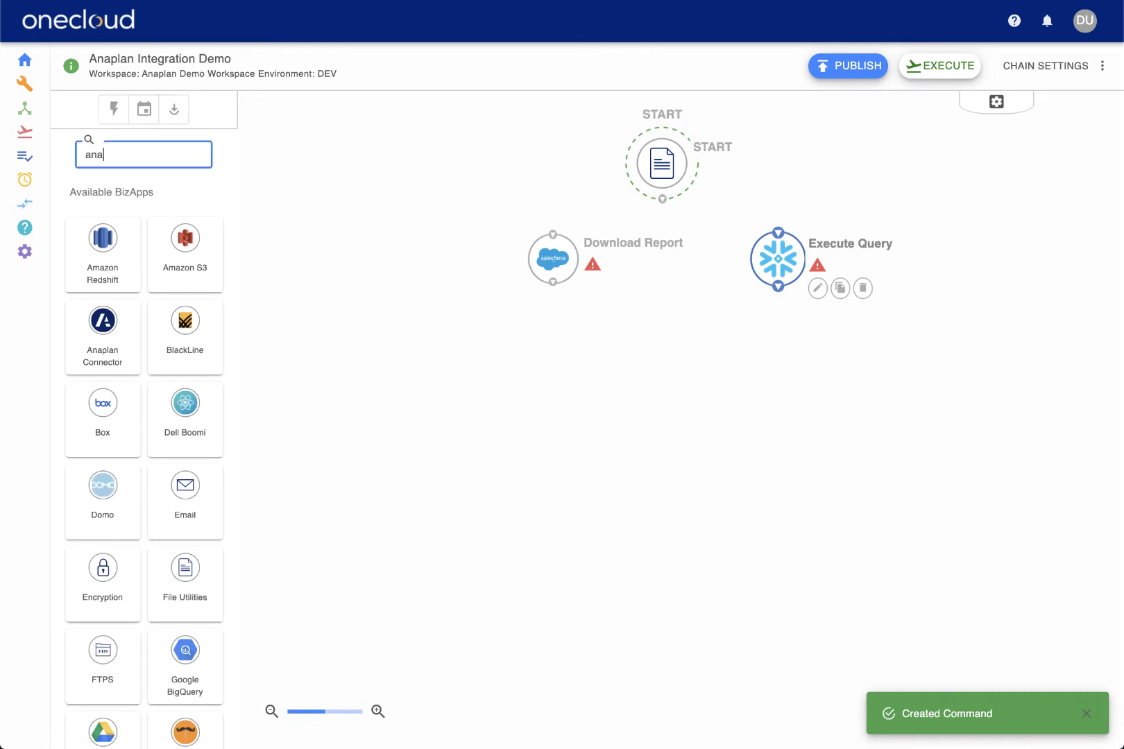
# Add an Anaplan Upload File step and a copy of it under each download step.
pyautogui.write('ana')
pyautogui.click(103, 236)
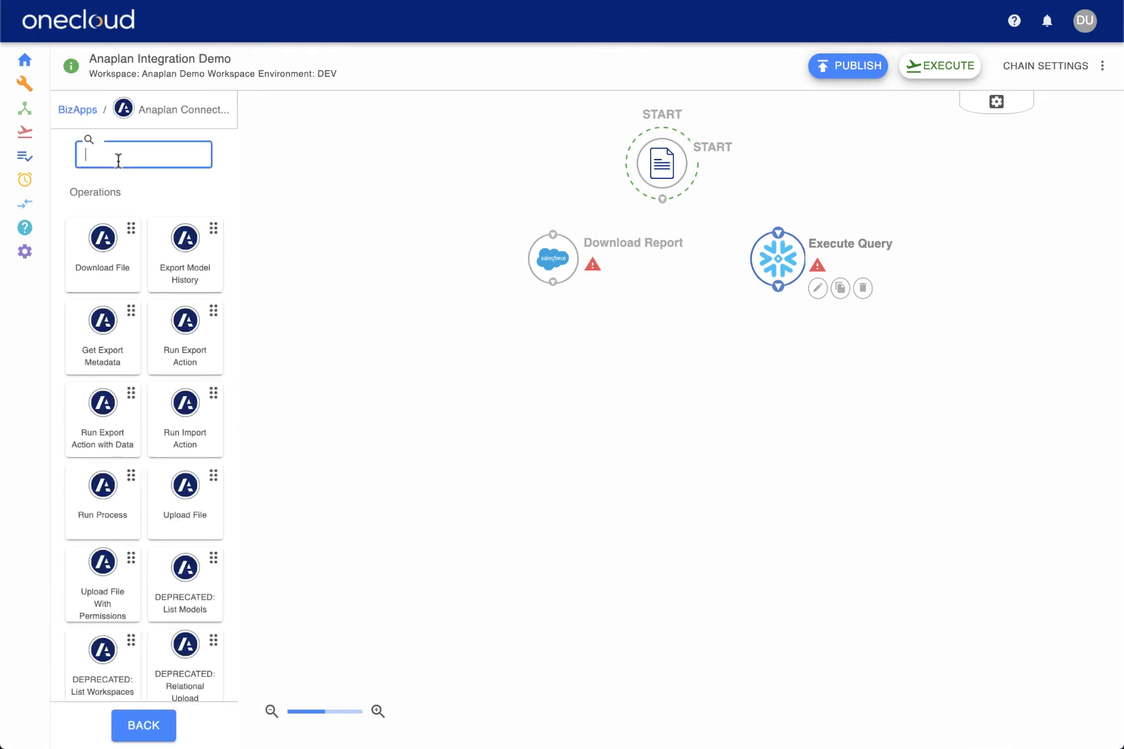
pyautogui.write('up')
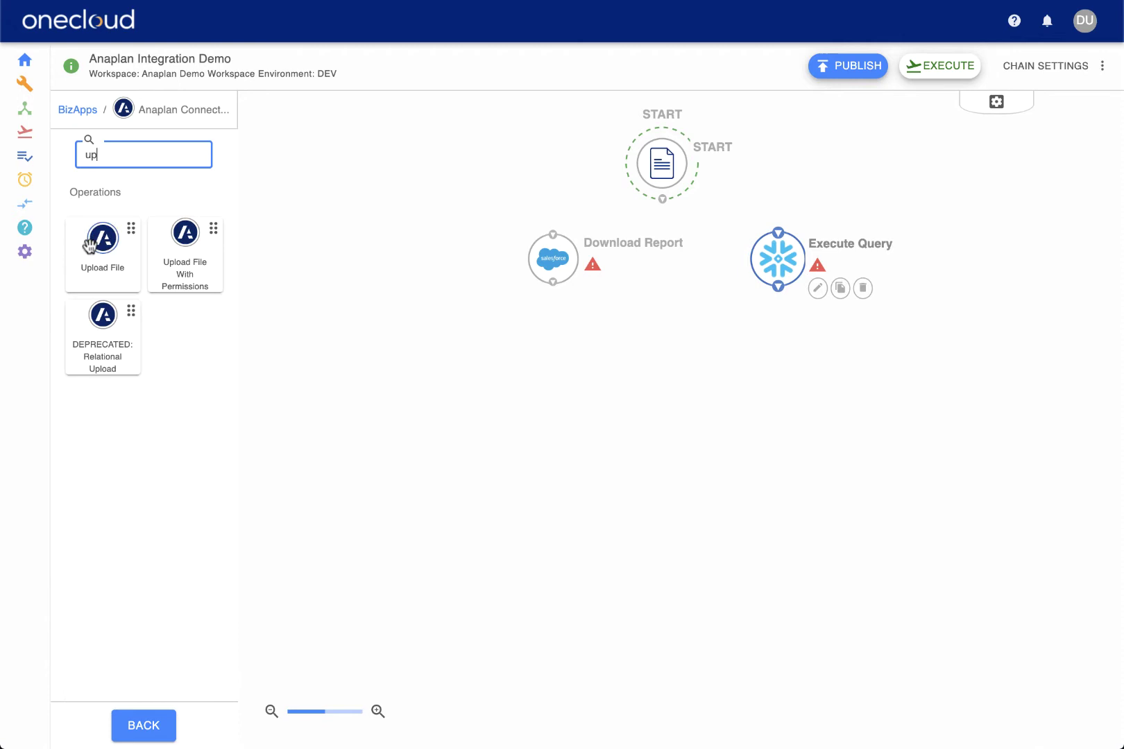
pyautogui.moveTo(89, 247); pyautogui.dragTo(548, 362)
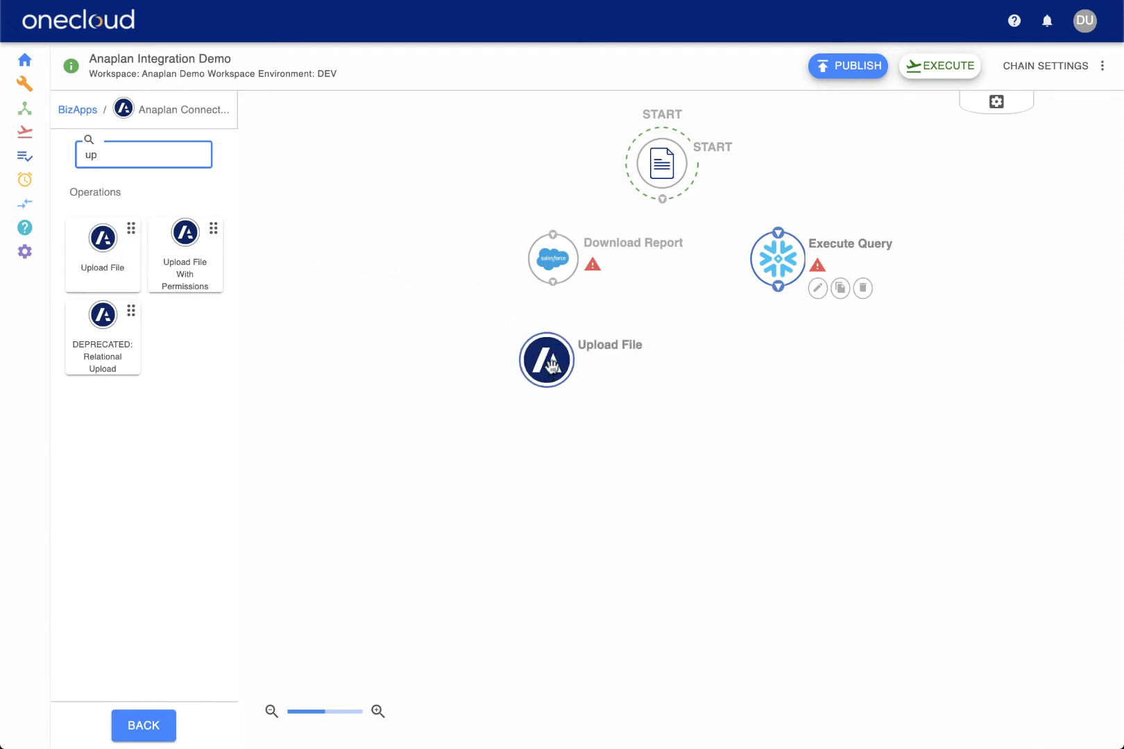
pyautogui.click(618, 385)
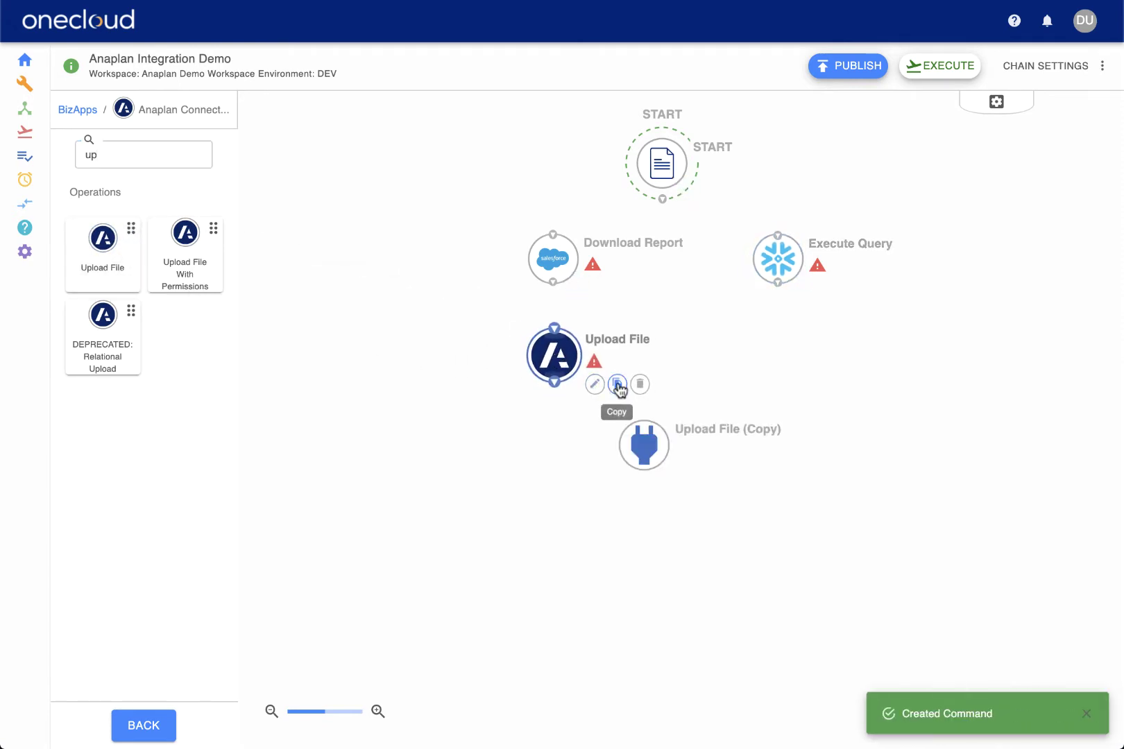
pyautogui.moveTo(645, 445); pyautogui.dragTo(789, 351)
pyautogui.moveTo(111, 155); pyautogui.dragTo(68, 158)
# Add Anaplan Run Process and Run Export Action with Data steps below the uploads.
pyautogui.write('pr')
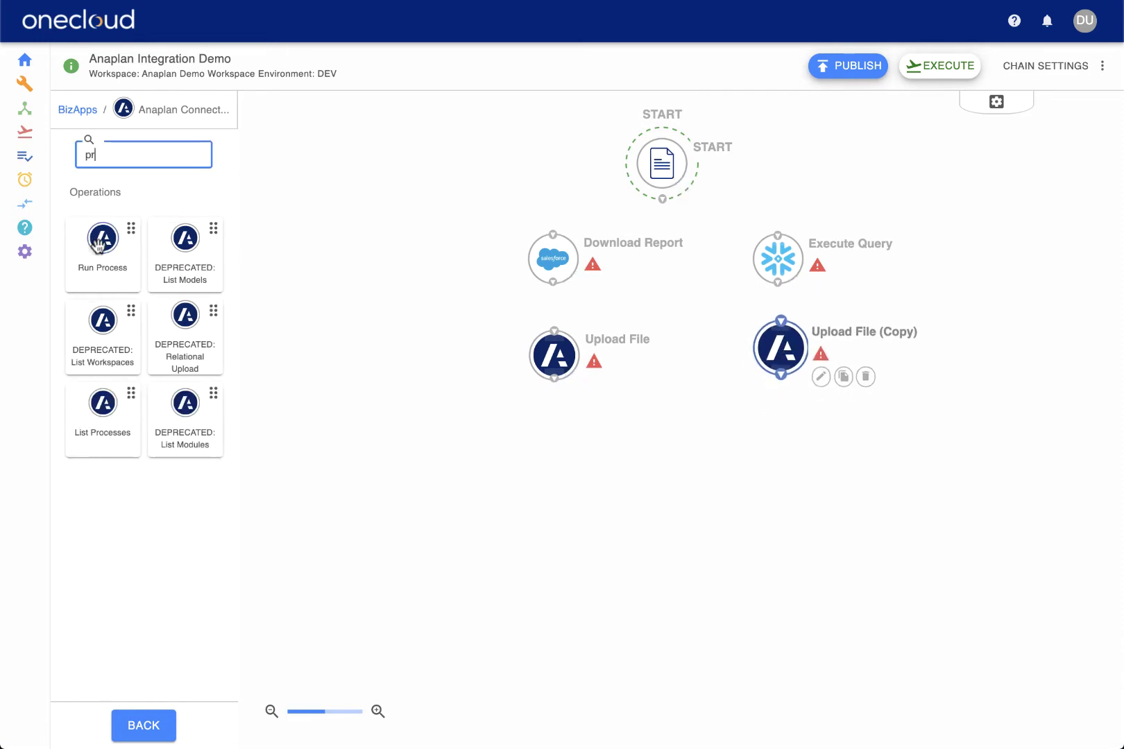
pyautogui.moveTo(99, 244); pyautogui.dragTo(674, 444)
pyautogui.moveTo(101, 155); pyautogui.dragTo(68, 160)
pyautogui.write('exp')
pyautogui.moveTo(186, 320); pyautogui.dragTo(674, 525)
pyautogui.click(144, 725)
# Add Tableau Build Hyper Extract and Publish Datasource steps at the bottom of the chain.
pyautogui.click(143, 154)
pyautogui.write('tabl')
pyautogui.click(101, 251)
pyautogui.write('hy')
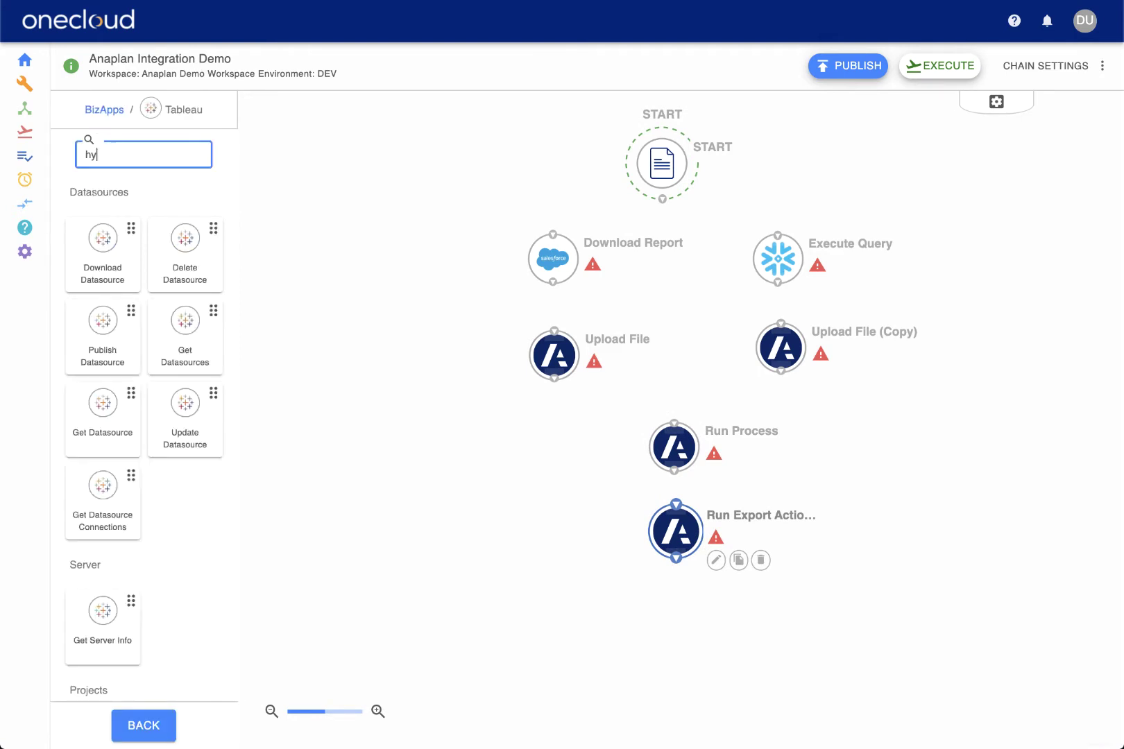
pyautogui.moveTo(100, 496); pyautogui.dragTo(674, 612)
pyautogui.moveTo(104, 154); pyautogui.dragTo(68, 151)
pyautogui.write('pub')
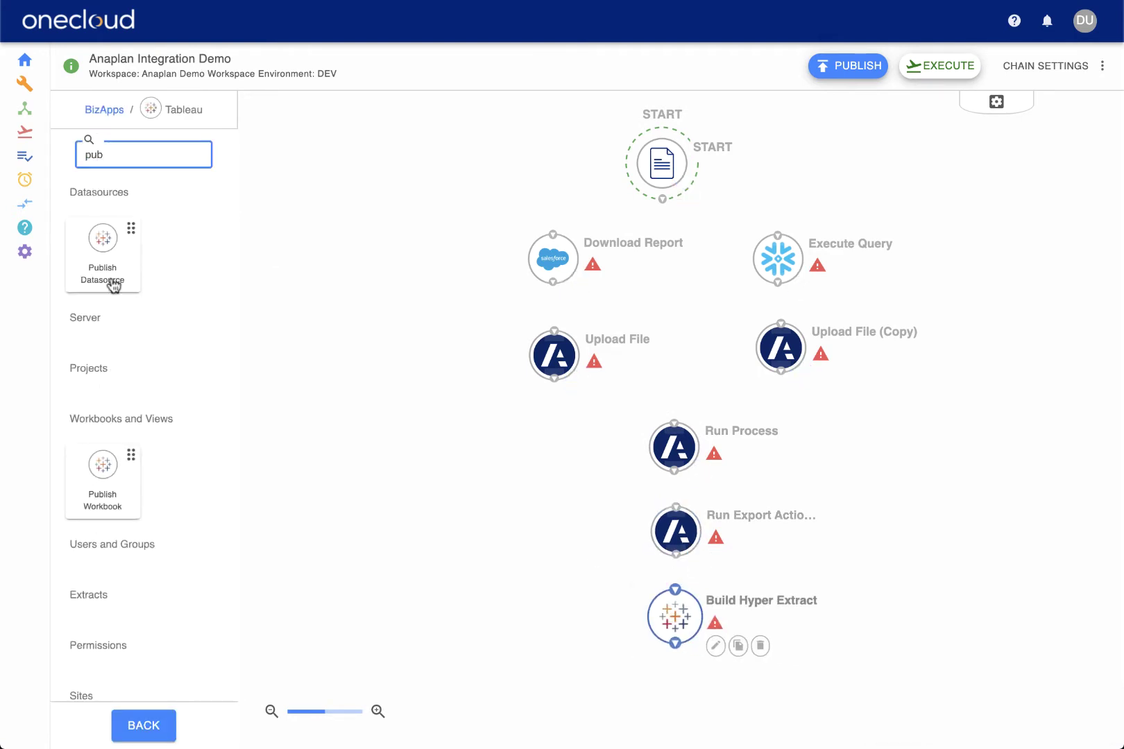
pyautogui.moveTo(113, 285)
pyautogui.mouseDown()
pyautogui.moveTo(665, 701)
pyautogui.moveTo(674, 698)
pyautogui.mouseUp()
# Link START to both downloads, downloads to uploads, uploads to Run Process, then Run Export, Build Hyper Extract, Publish Datasource.
pyautogui.moveTo(662, 199)
pyautogui.mouseDown()
pyautogui.moveTo(553, 234)
pyautogui.moveTo(778, 236)
pyautogui.mouseUp()
pyautogui.moveTo(553, 282); pyautogui.dragTo(553, 330)
pyautogui.moveTo(777, 283); pyautogui.dragTo(782, 320)
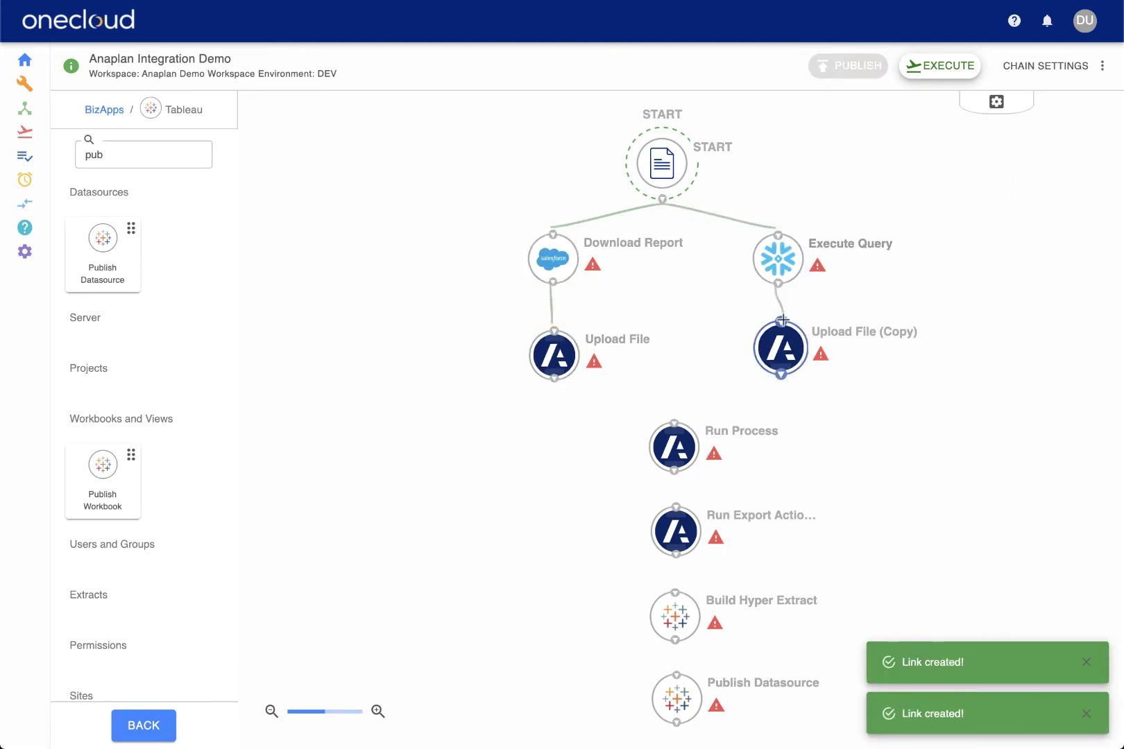
pyautogui.moveTo(780, 374)
pyautogui.mouseDown()
pyautogui.moveTo(643, 417)
pyautogui.moveTo(674, 421)
pyautogui.mouseUp()
pyautogui.moveTo(554, 378); pyautogui.dragTo(674, 421)
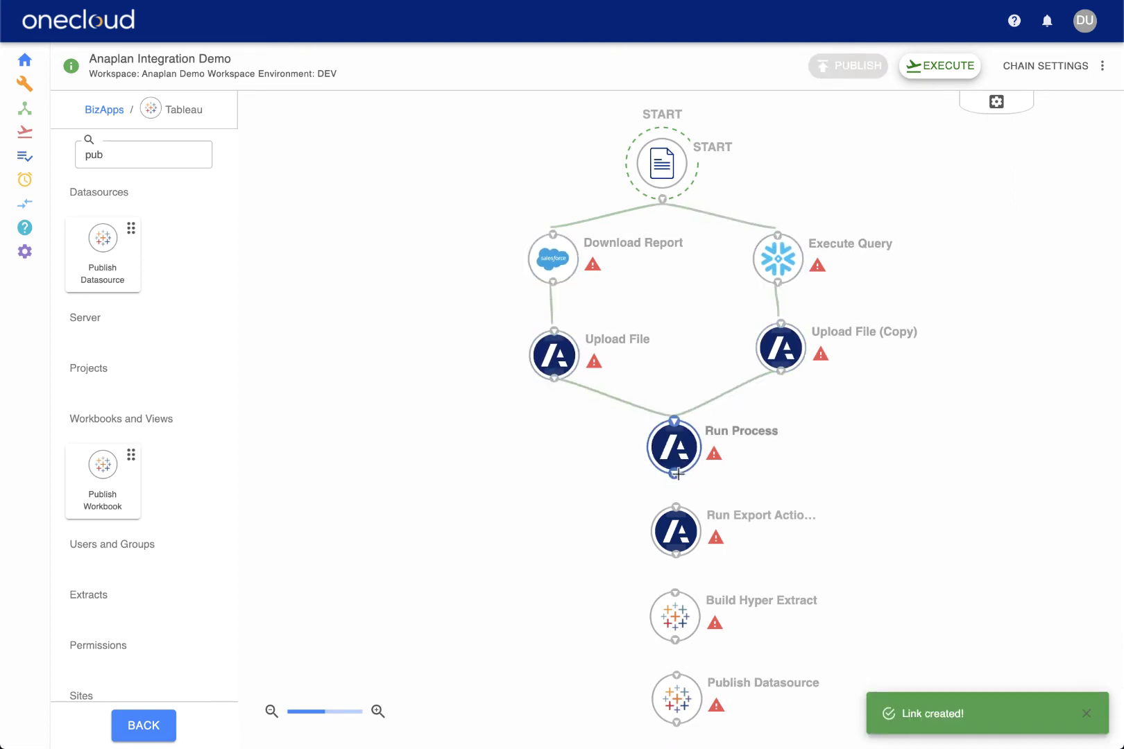
pyautogui.moveTo(676, 474); pyautogui.dragTo(675, 507)
pyautogui.moveTo(675, 555); pyautogui.dragTo(675, 593)
pyautogui.moveTo(675, 640); pyautogui.dragTo(676, 673)
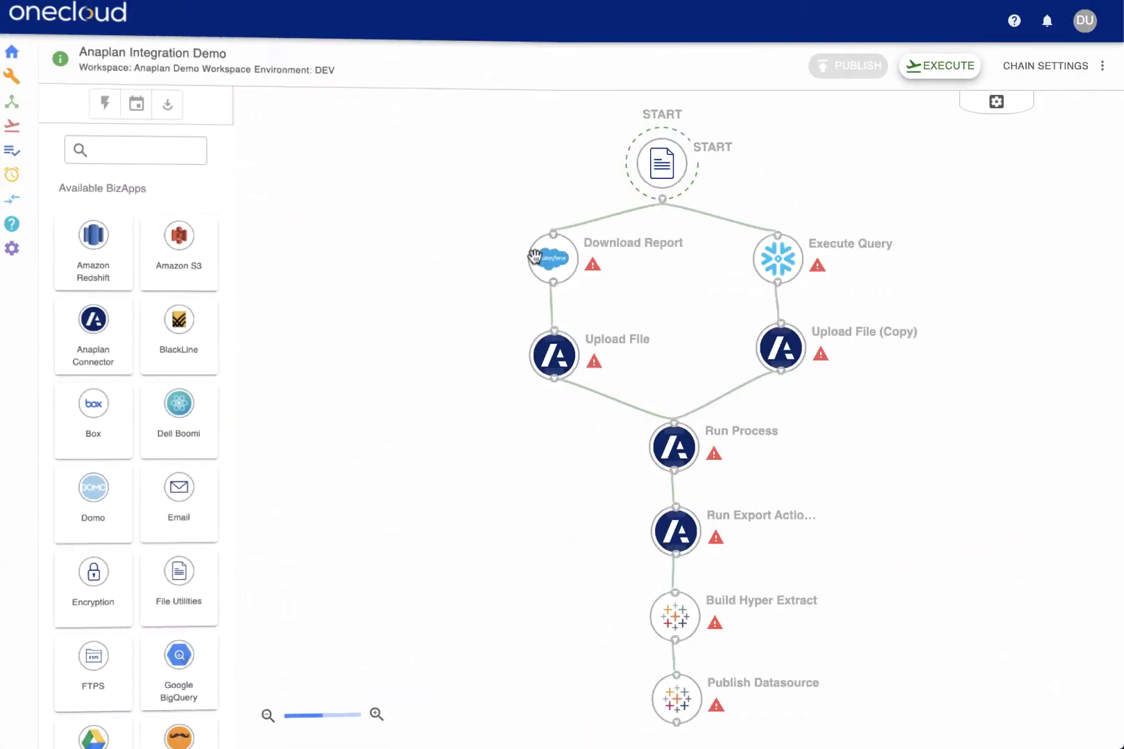
# Set Download Report's Report ID to the Opportunity Report workspace variable and save the step.
pyautogui.doubleClick(546, 256)
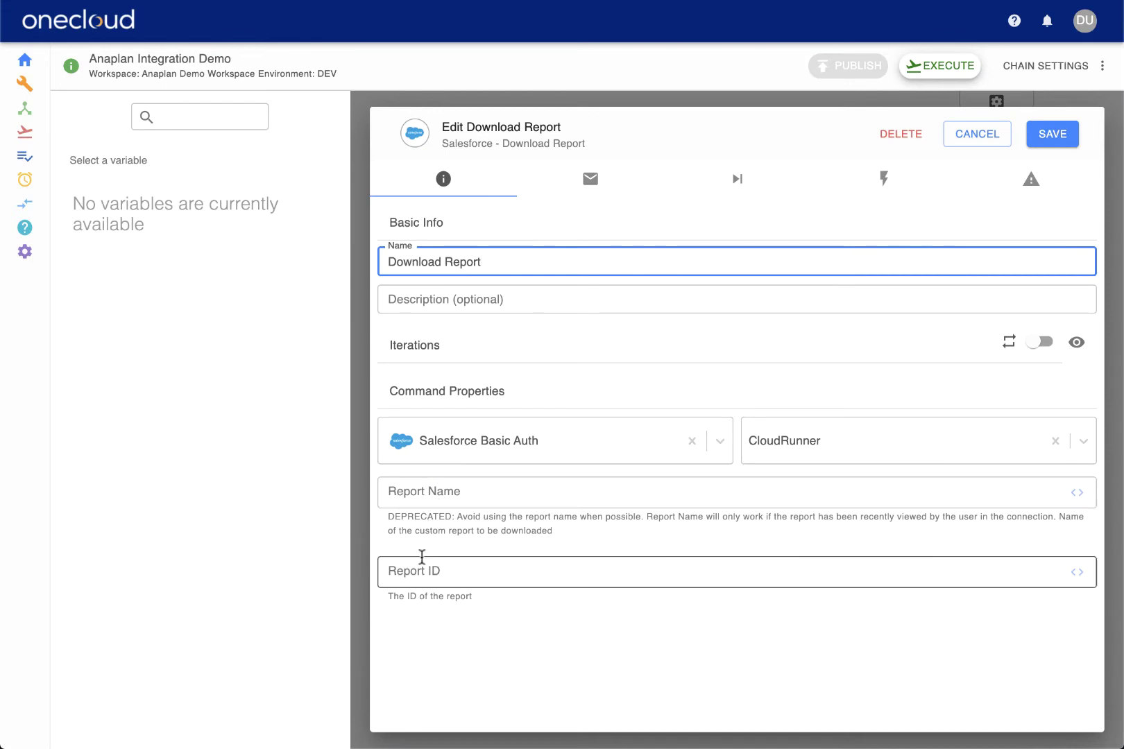
pyautogui.click(420, 568)
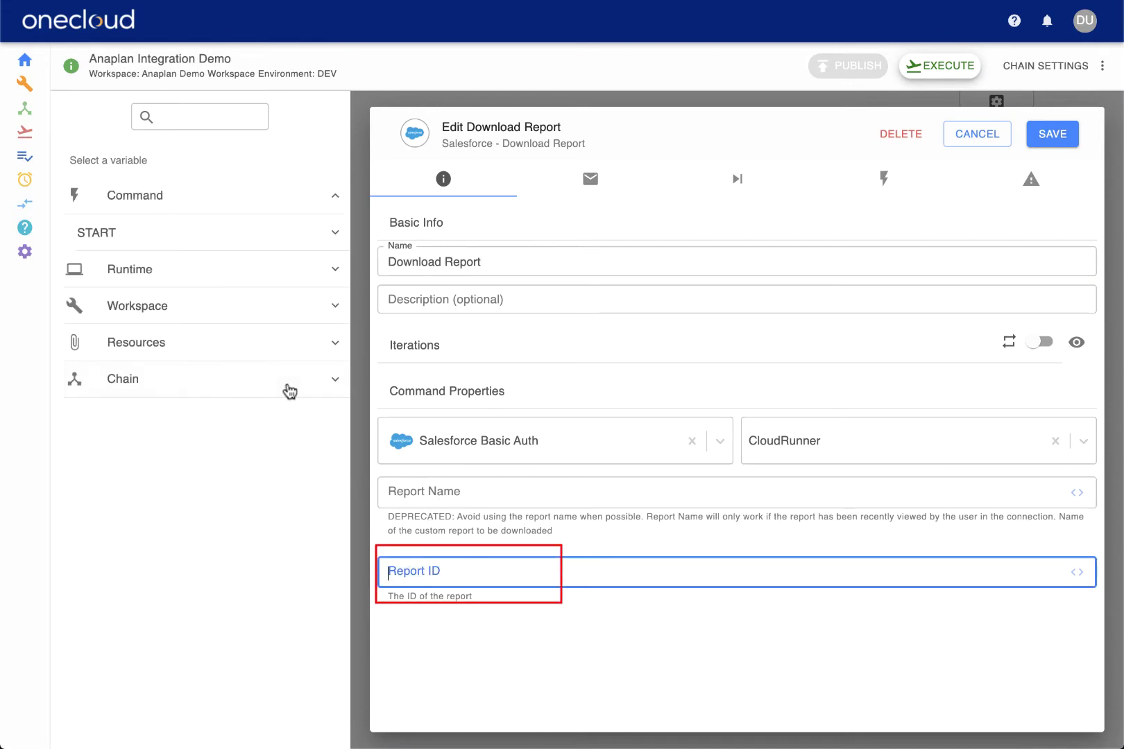
pyautogui.click(293, 318)
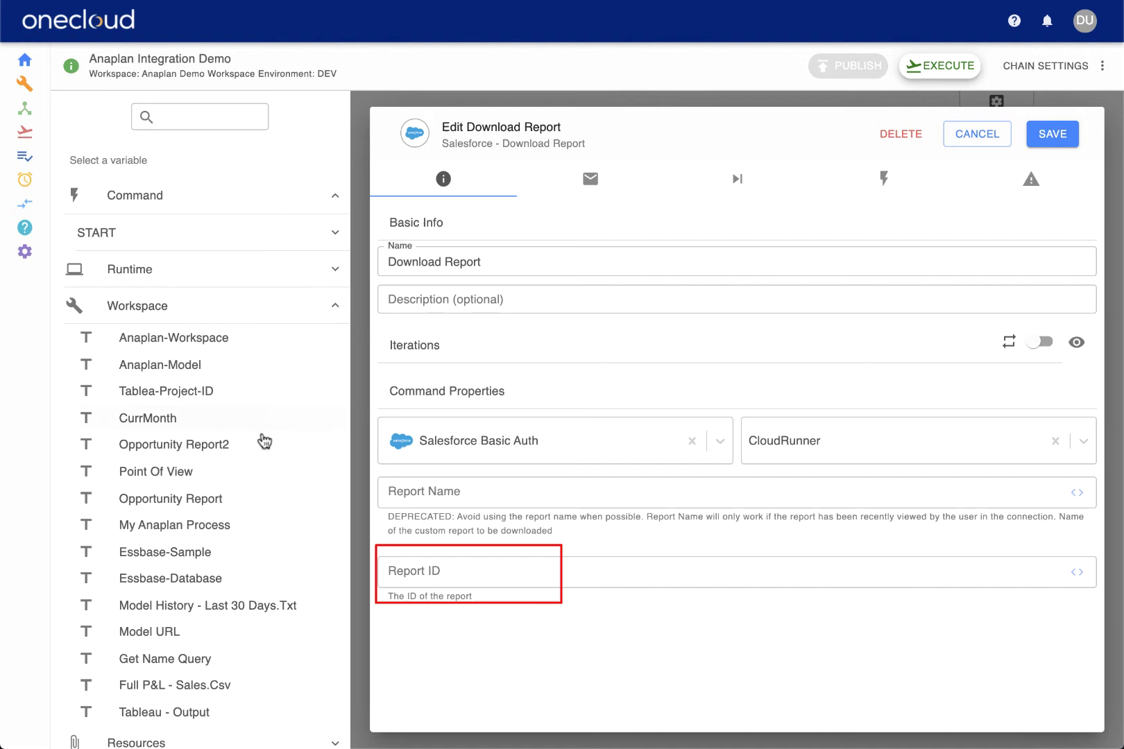
pyautogui.click(244, 501)
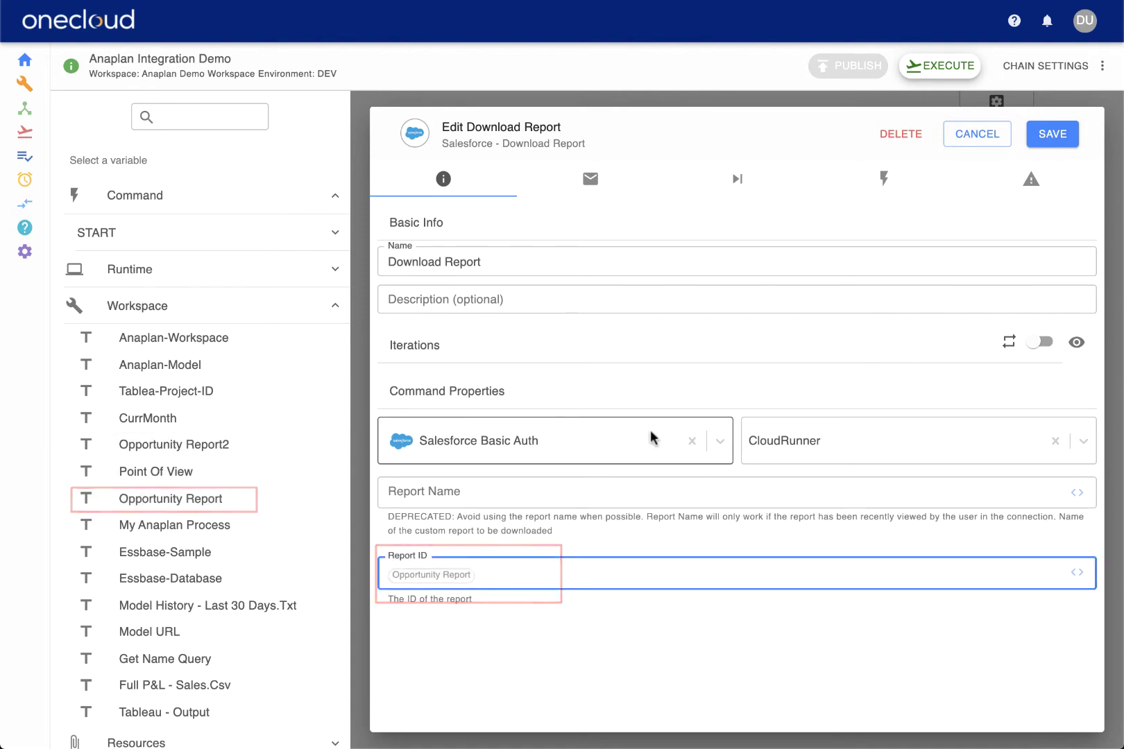
pyautogui.click(1055, 136)
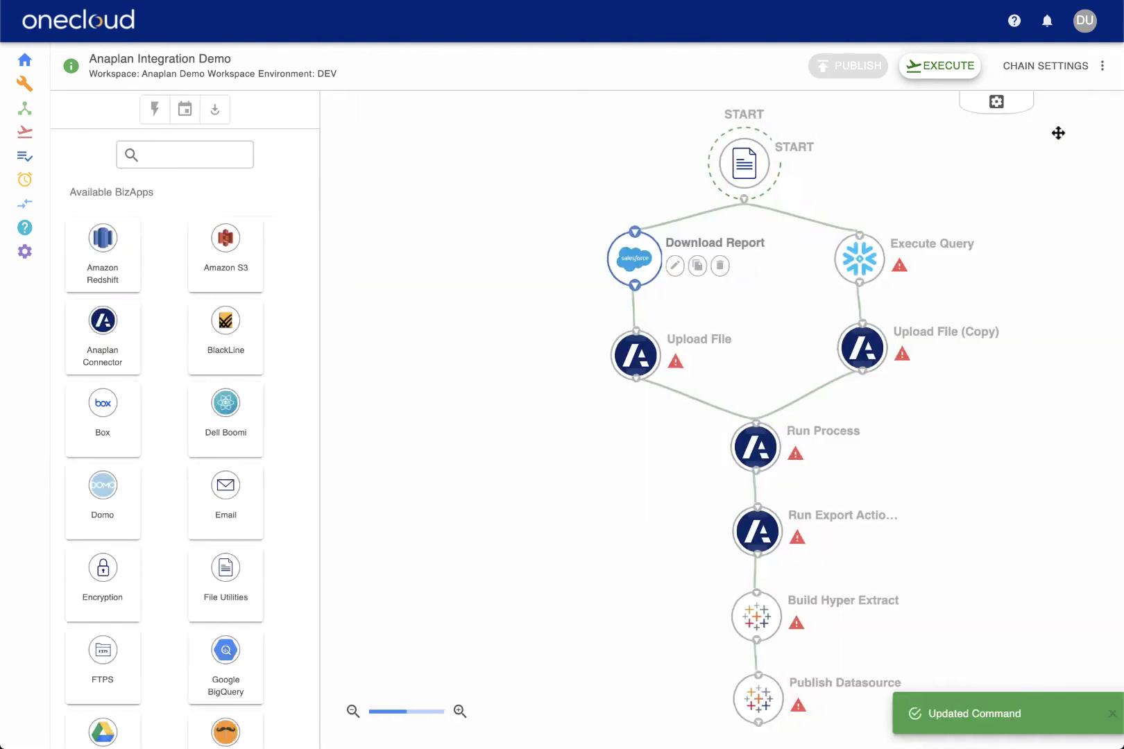
# Set the Upload File step's Workspace and Model to the Anaplan-Workspace and Anaplan-Model variables.
pyautogui.click(548, 359)
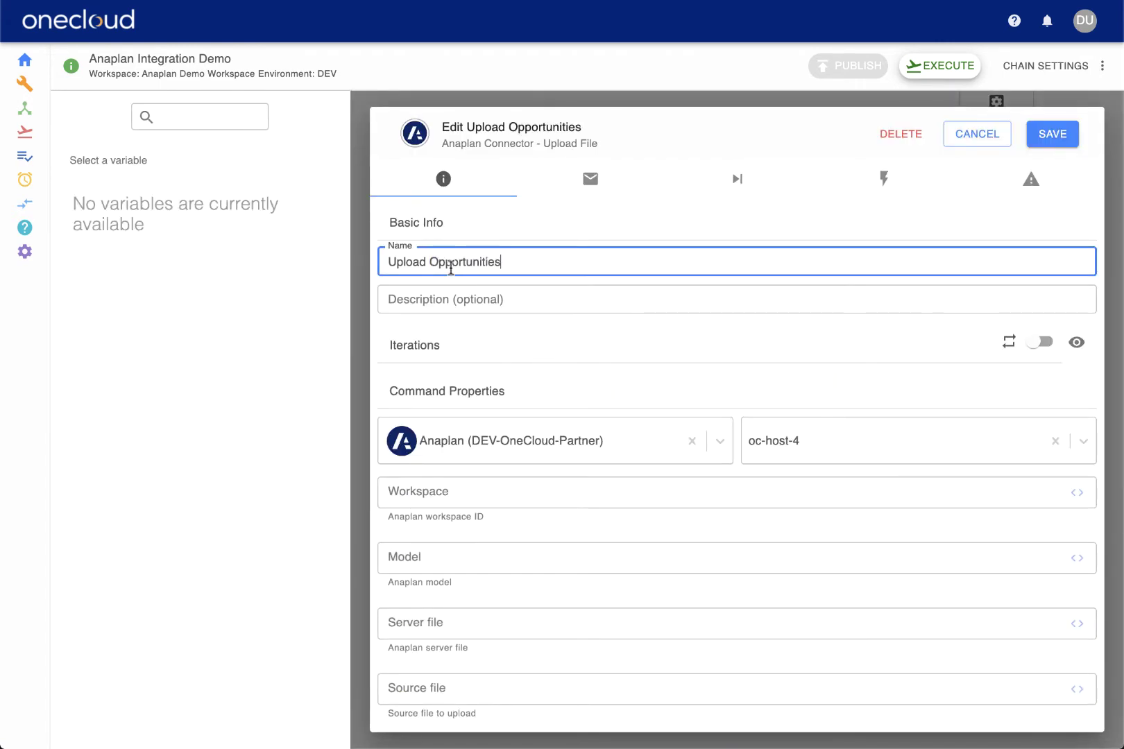
pyautogui.click(459, 491)
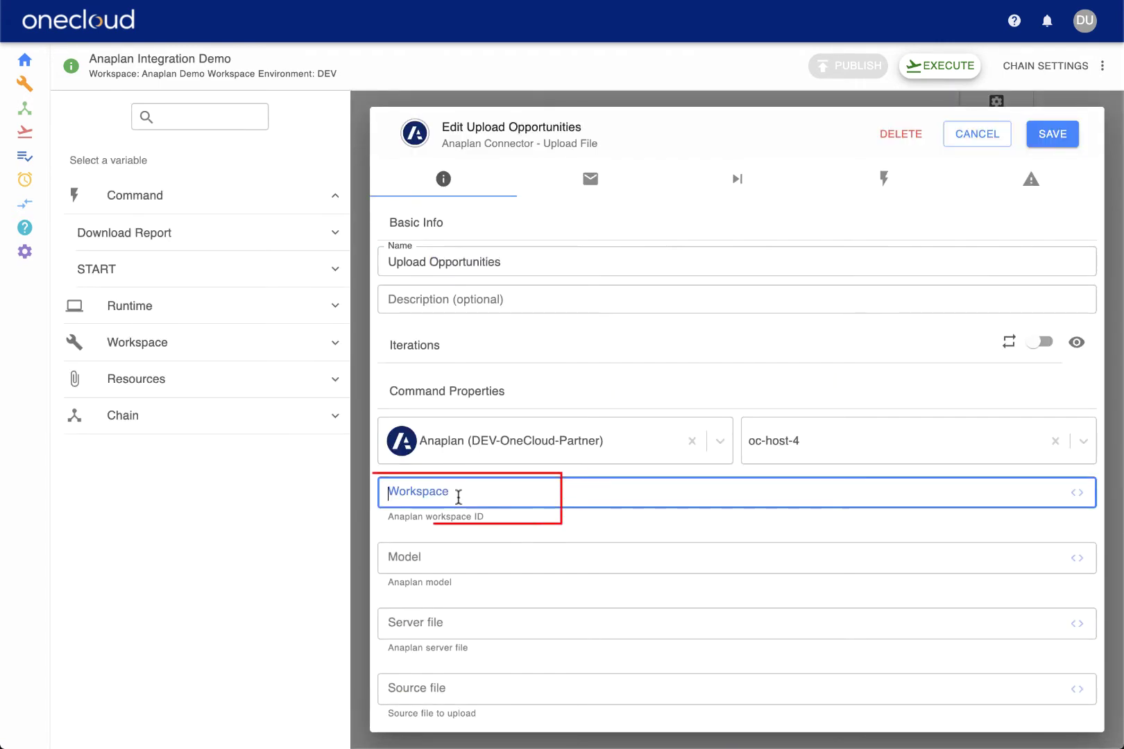
pyautogui.click(306, 349)
pyautogui.click(270, 374)
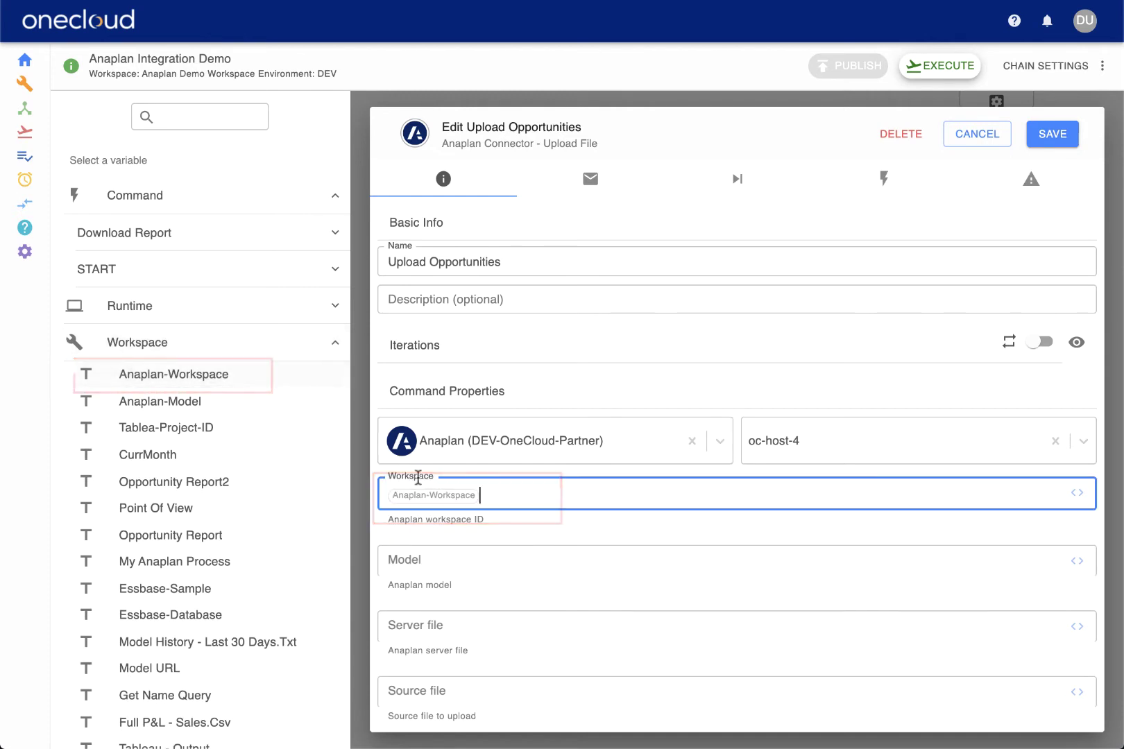
pyautogui.click(433, 560)
pyautogui.click(225, 400)
# Enter server file Opportunities.csv, use Download Report's Custom Report CSV as source, and save.
pyautogui.click(435, 624)
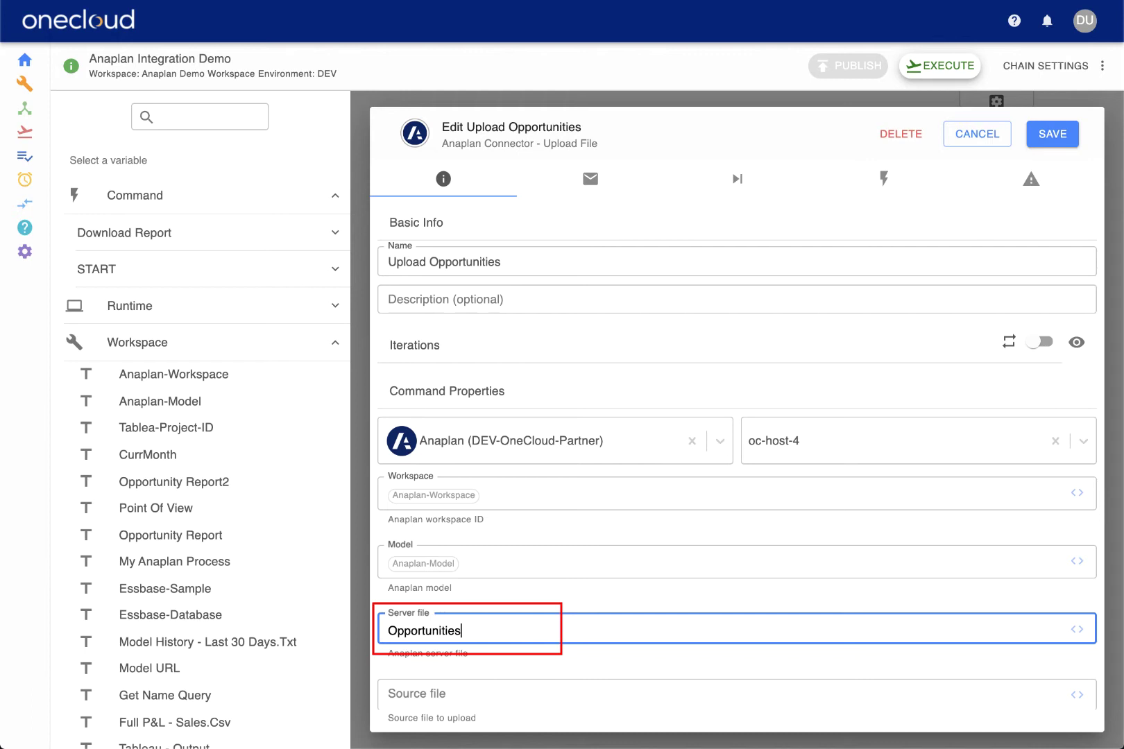
pyautogui.write('Opportunities.csv')
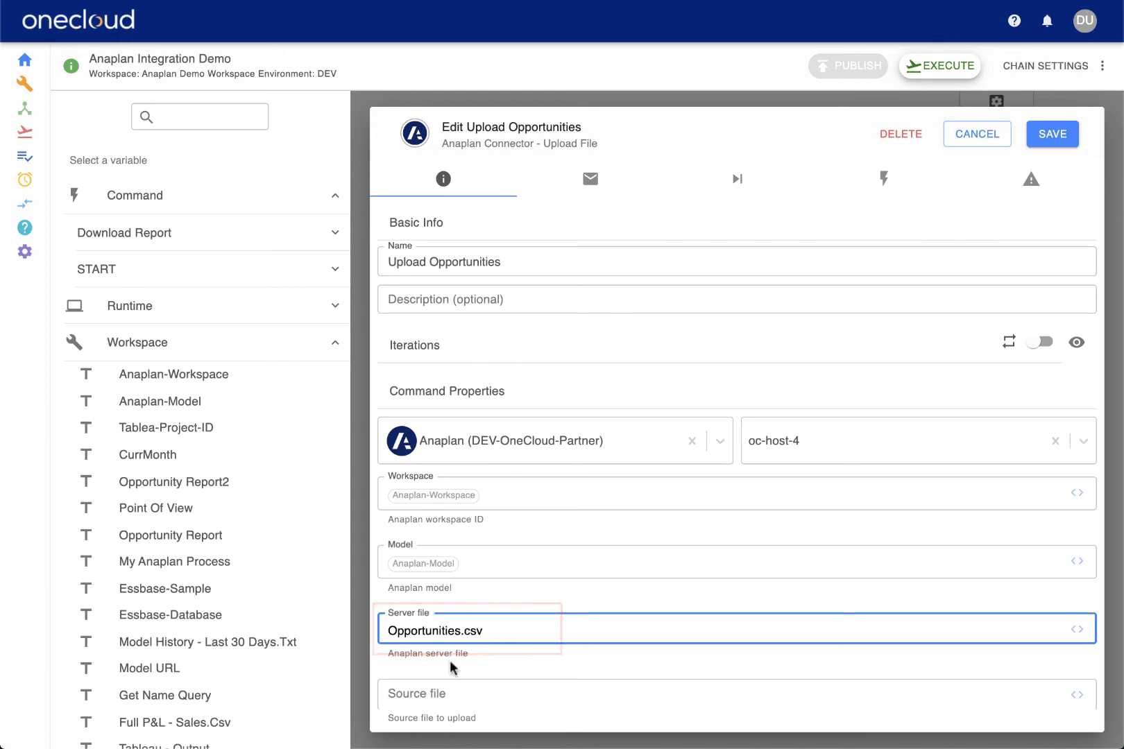
pyautogui.click(452, 692)
pyautogui.click(274, 235)
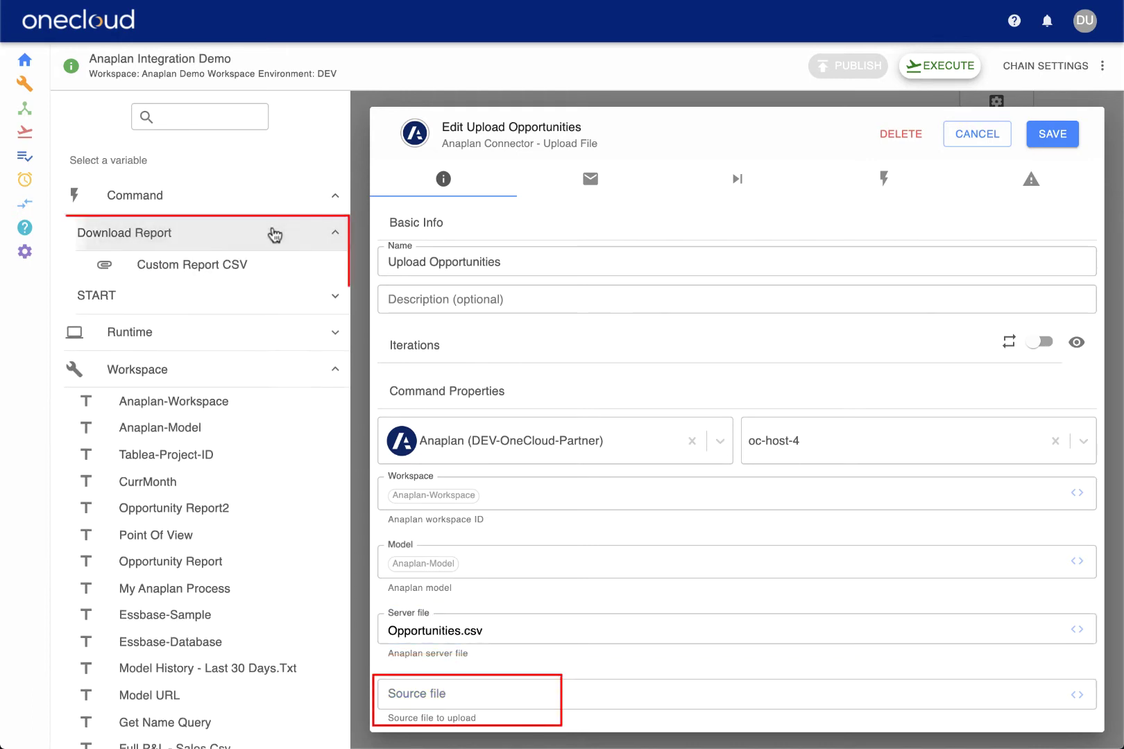
pyautogui.click(250, 262)
pyautogui.scroll(-2, 532, 519)
pyautogui.scroll(-3, 532, 516)
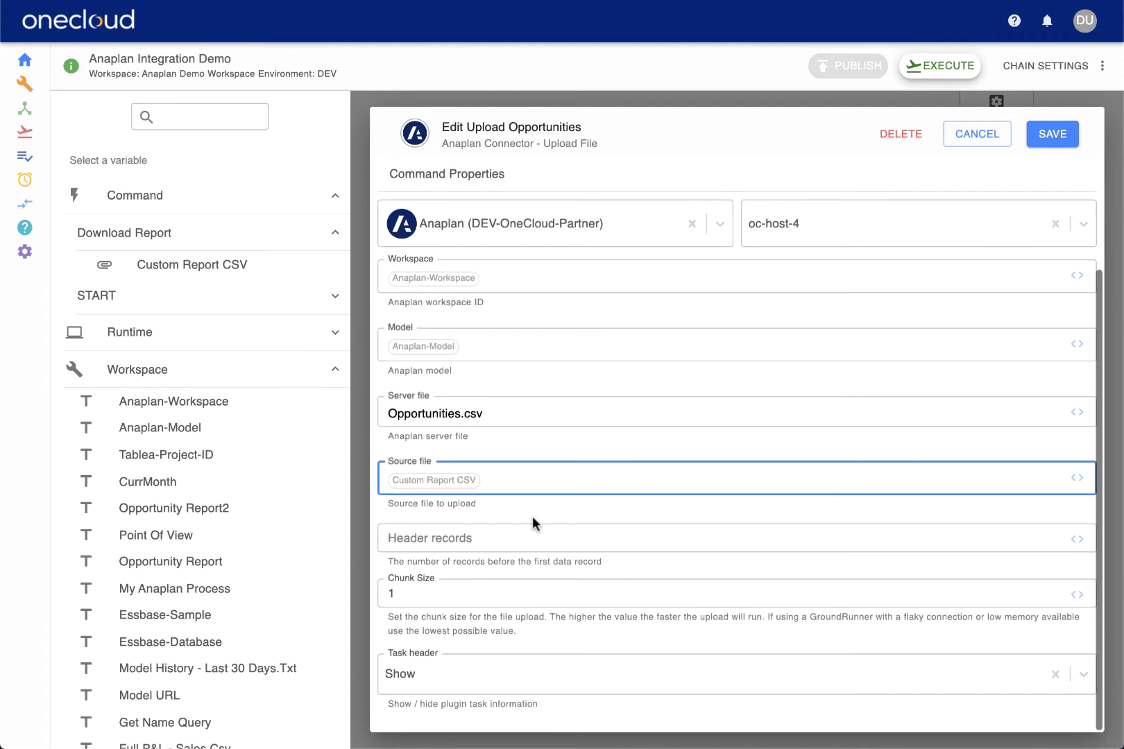
pyautogui.click(1053, 134)
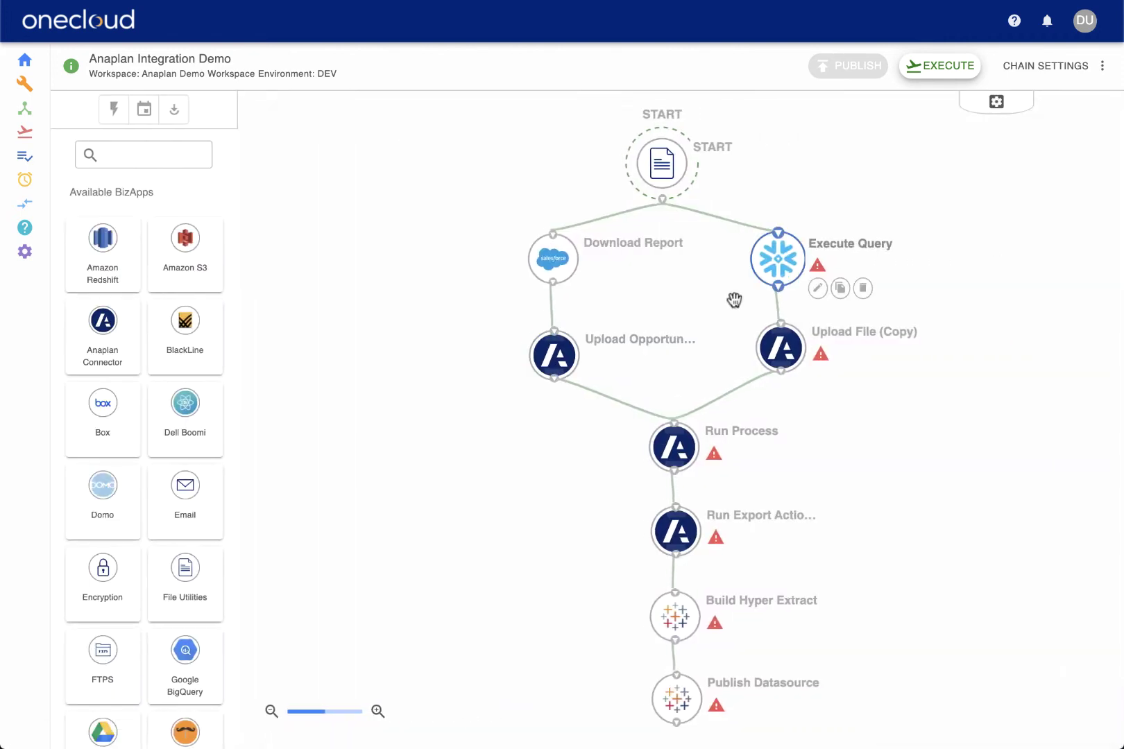
# Name the Snowflake step Get Customers, change its query to SELECT * FROM Customers, and save.
pyautogui.click(775, 248)
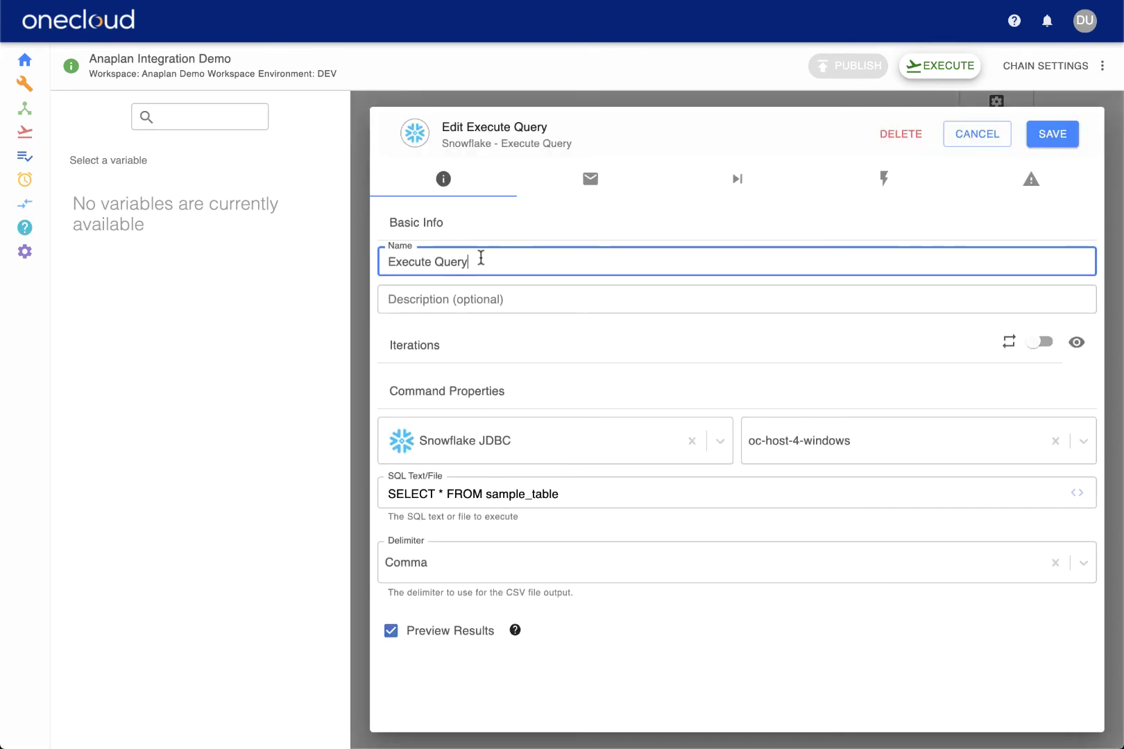
pyautogui.write('Get Customers')
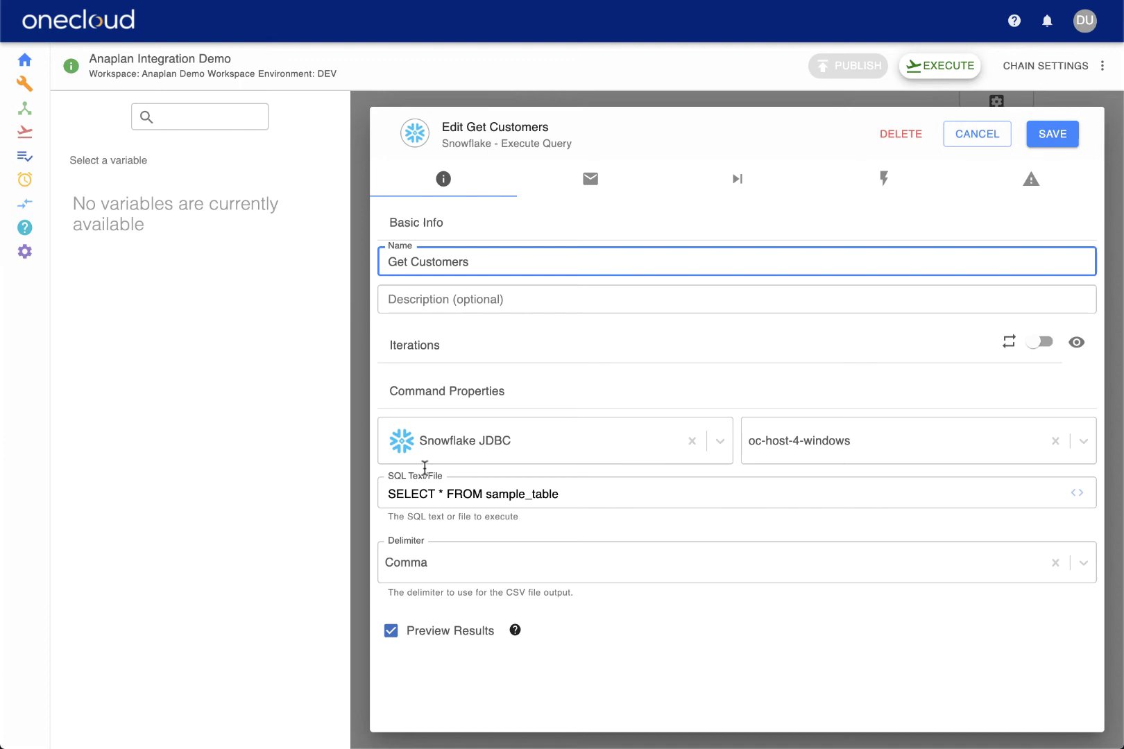
pyautogui.moveTo(486, 495); pyautogui.dragTo(610, 490)
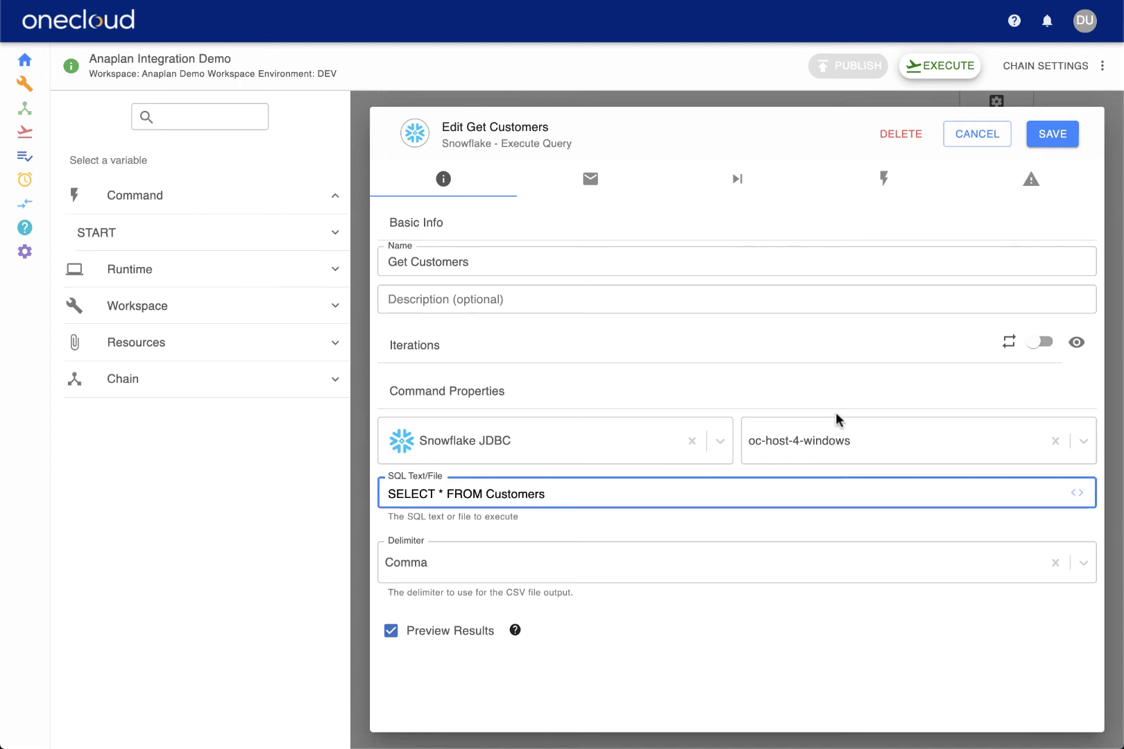
pyautogui.click(1035, 148)
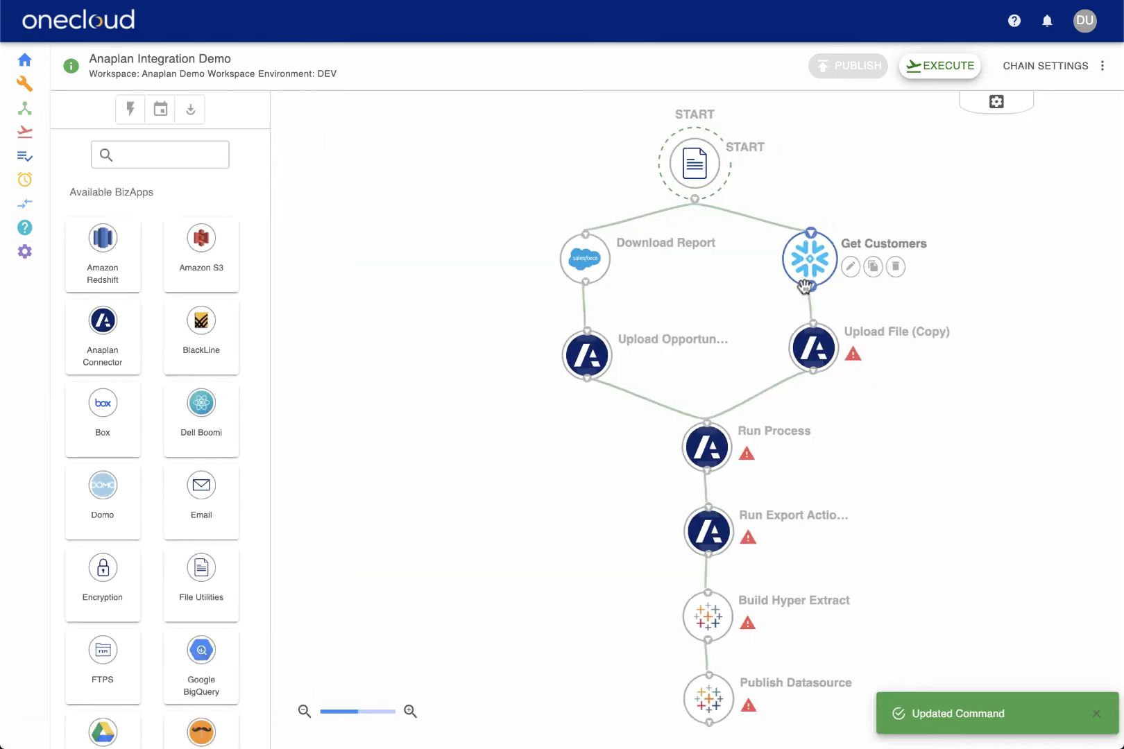
# Configure Upload Customers with Anaplan workspace/model variables, server file Customers.csv, and Get Customers results as source.
pyautogui.doubleClick(785, 343)
pyautogui.moveTo(426, 261); pyautogui.dragTo(488, 262)
pyautogui.write('Customers')
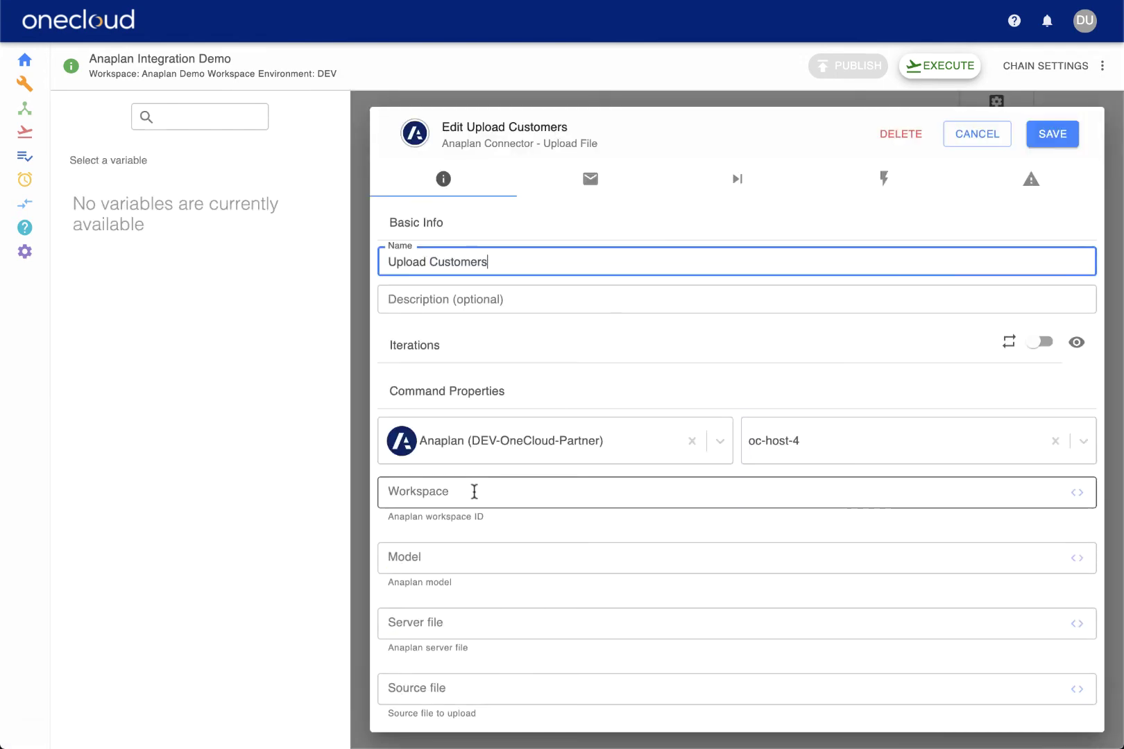
pyautogui.click(472, 492)
pyautogui.click(206, 378)
pyautogui.press('Tab')
pyautogui.click(197, 401)
pyautogui.click(394, 624)
pyautogui.write('Customers.csv')
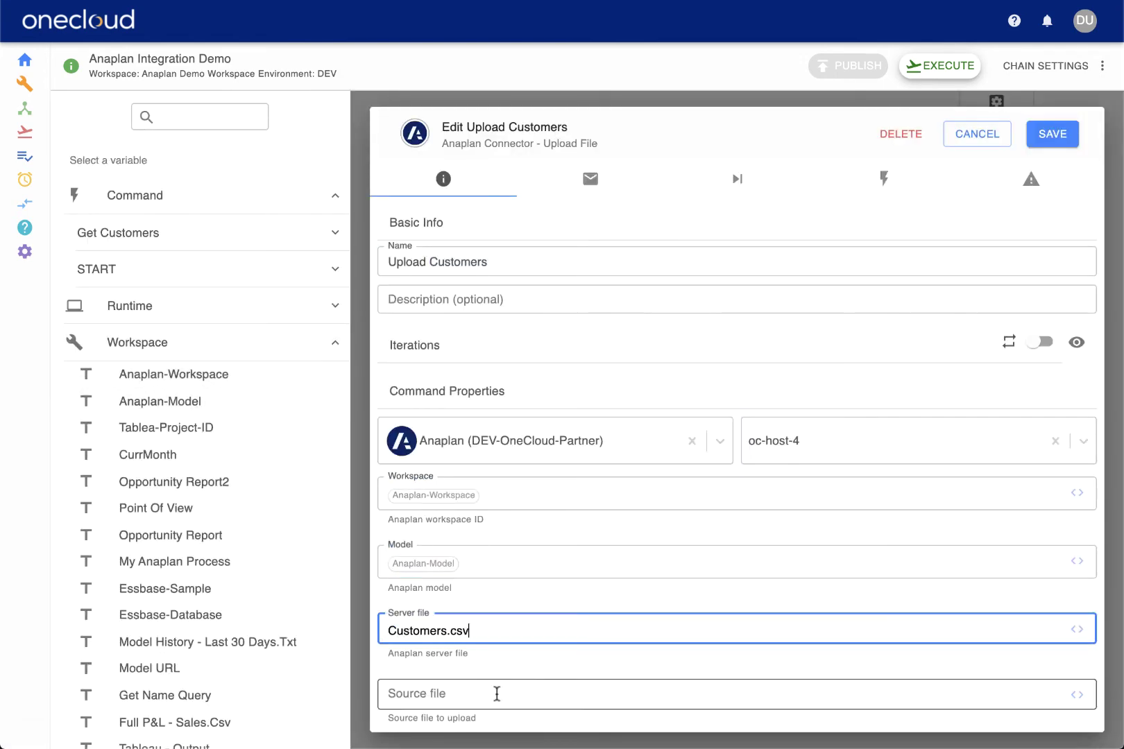
pyautogui.click(493, 694)
pyautogui.click(251, 250)
pyautogui.click(198, 289)
pyautogui.scroll(-3, 532, 489)
pyautogui.click(1053, 134)
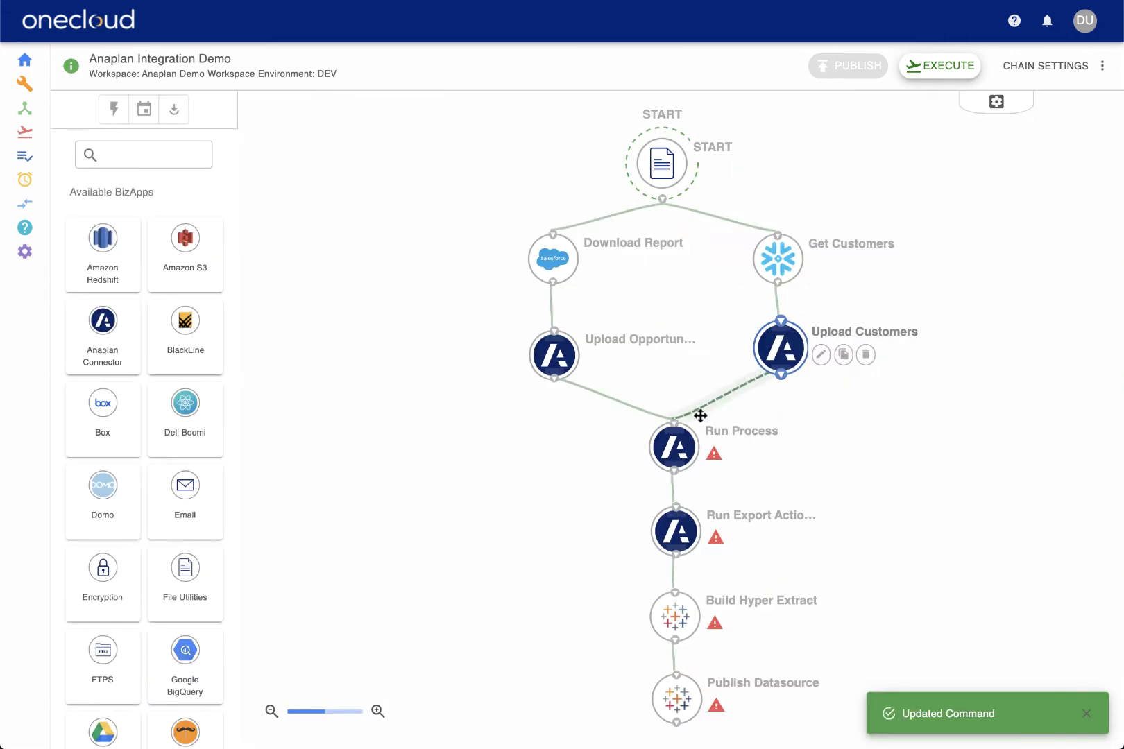
# Set Run Process to the Anaplan workspace and model, process Sales Process, record count 10, and save.
pyautogui.doubleClick(670, 448)
pyautogui.click(539, 489)
pyautogui.click(226, 453)
pyautogui.click(239, 485)
pyautogui.press('Tab')
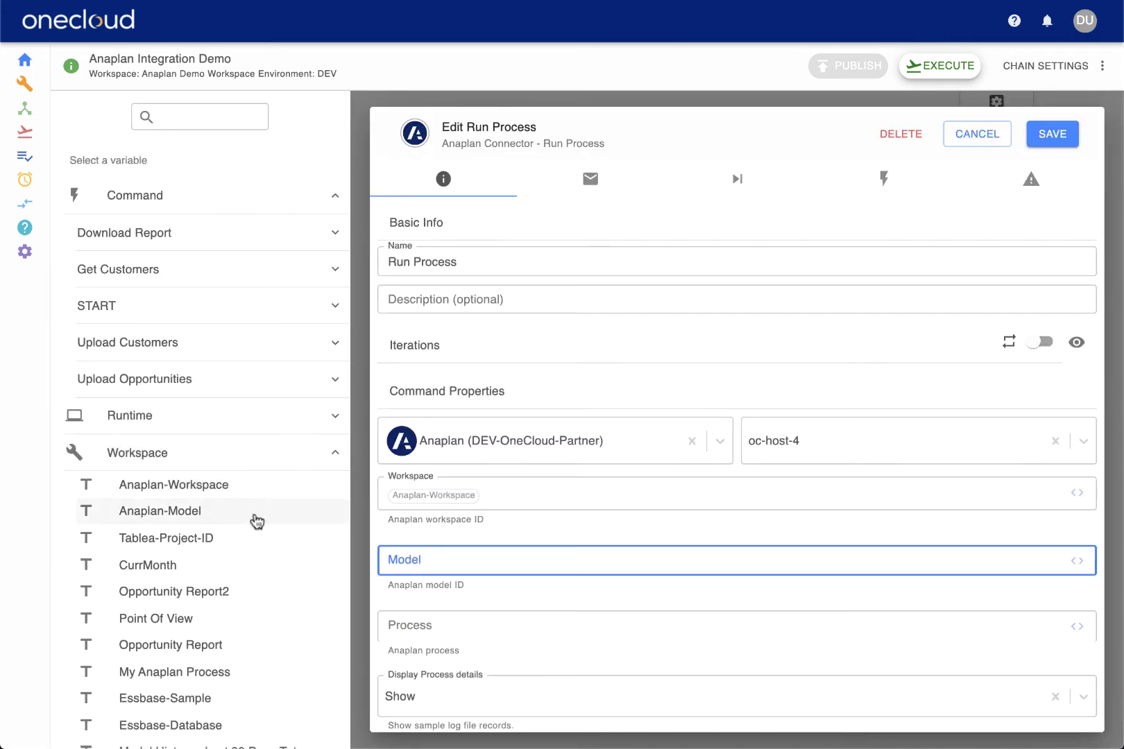
pyautogui.click(256, 511)
pyautogui.click(465, 630)
pyautogui.write('Sales Process')
pyautogui.scroll(-2, 509, 635)
pyautogui.click(500, 648)
pyautogui.write('10')
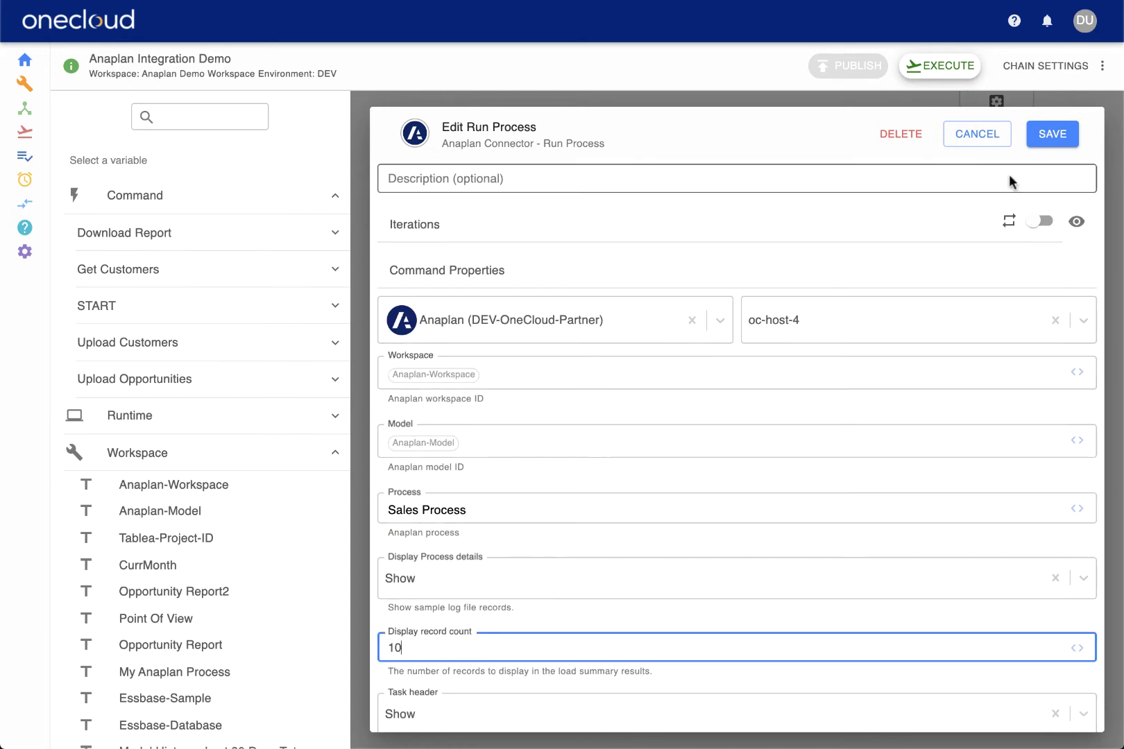
pyautogui.click(1052, 134)
# Set Run Export Action to the Anaplan workspace and model with export action Sales Export, and save.
pyautogui.doubleClick(680, 538)
pyautogui.click(557, 492)
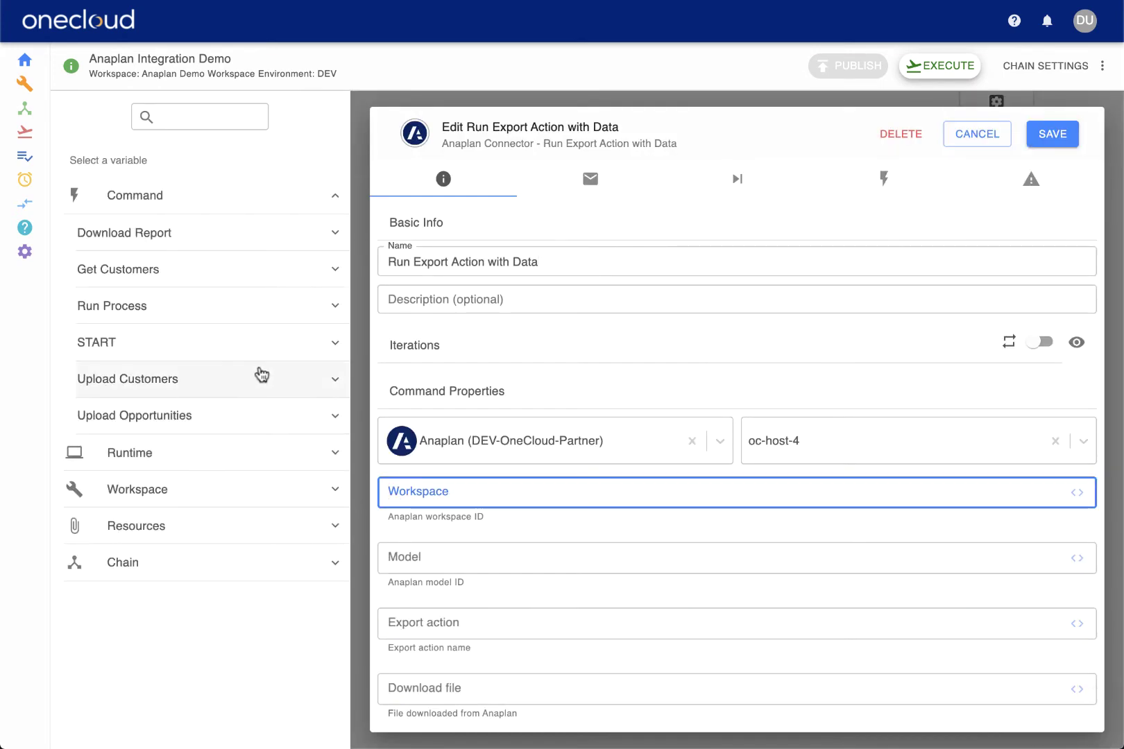
pyautogui.click(208, 489)
pyautogui.click(214, 522)
pyautogui.press('Tab')
pyautogui.click(208, 549)
pyautogui.click(411, 629)
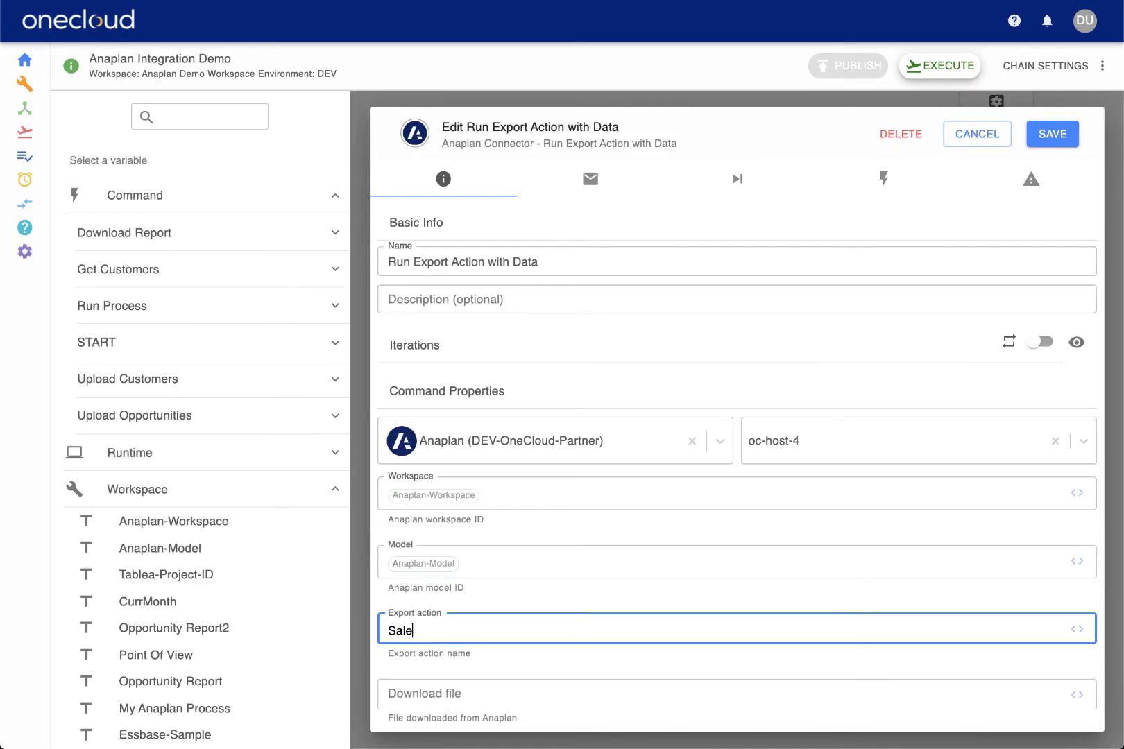
pyautogui.write('Sales Export')
pyautogui.scroll(-2, 477, 669)
pyautogui.click(1052, 134)
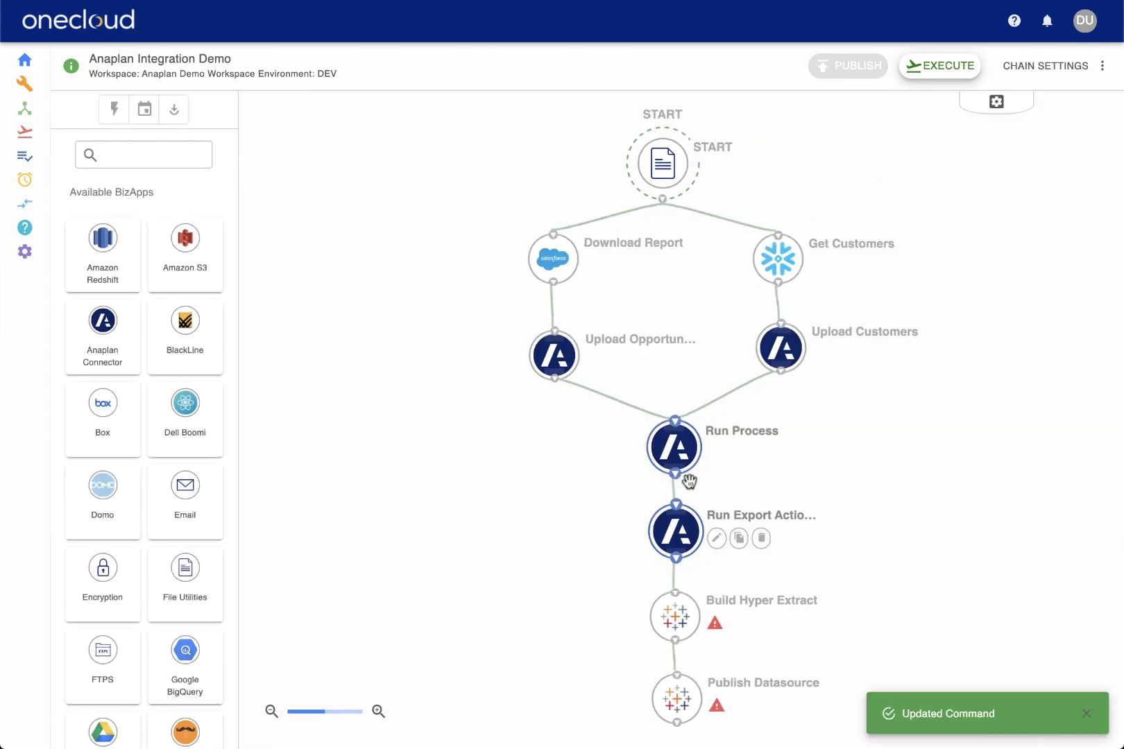
# Point Build Hyper Extract at the Anaplan Download File, with Column Types from the Tableau - Output variable.
pyautogui.doubleClick(670, 616)
pyautogui.click(501, 494)
pyautogui.click(173, 306)
pyautogui.click(276, 340)
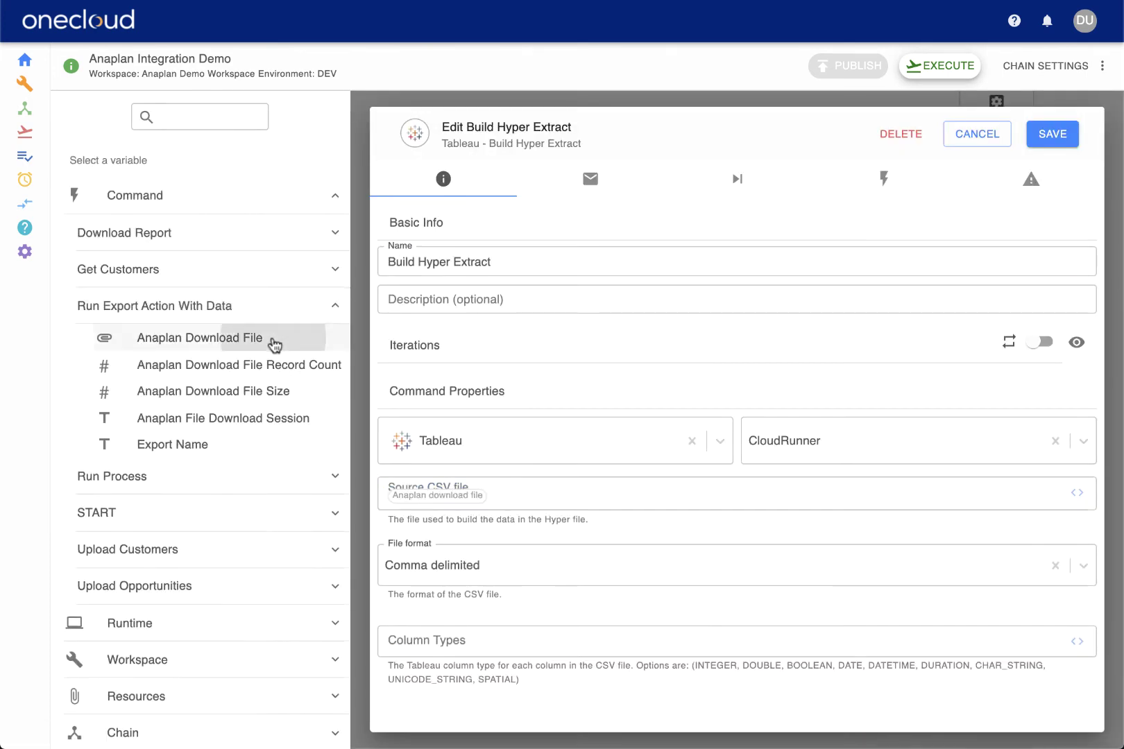
pyautogui.click(435, 639)
pyautogui.click(137, 660)
pyautogui.scroll(-5, 208, 624)
pyautogui.click(265, 668)
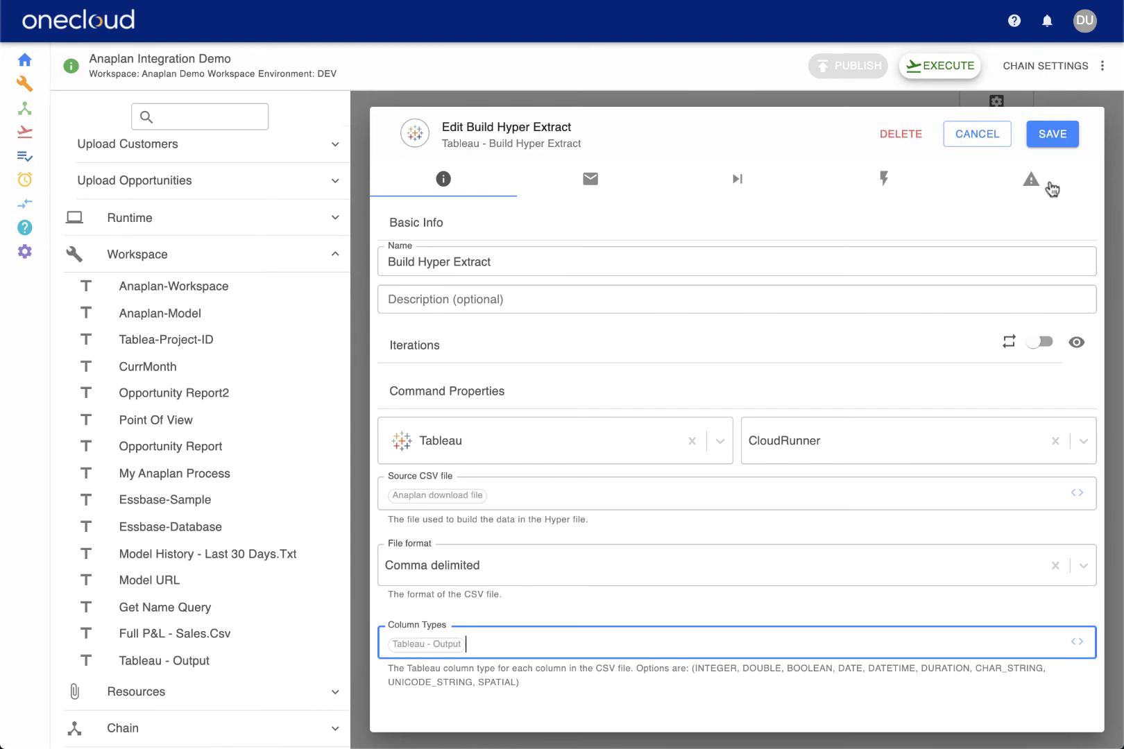
pyautogui.click(1052, 134)
# Publish the Hyper File as Extract (hyper) 'Sales Update' to the Tableau project ID variable, overwriting.
pyautogui.doubleClick(672, 697)
pyautogui.click(548, 558)
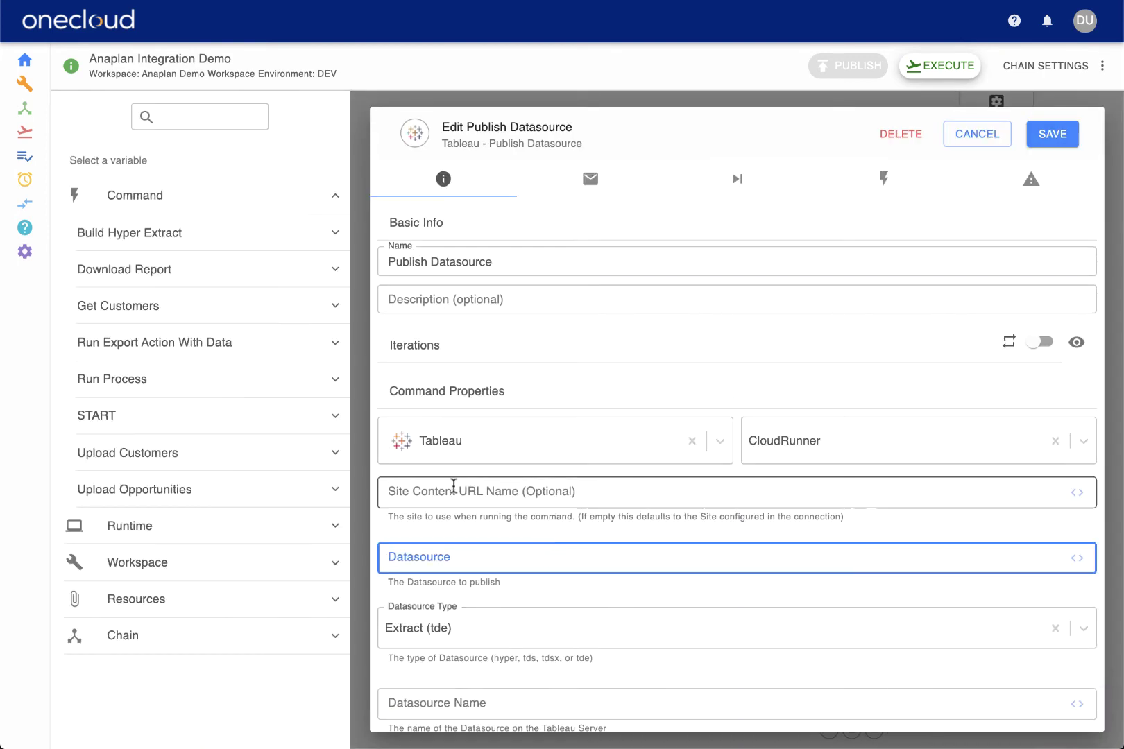
pyautogui.click(130, 233)
pyautogui.click(250, 267)
pyautogui.click(439, 631)
pyautogui.click(427, 535)
pyautogui.click(428, 706)
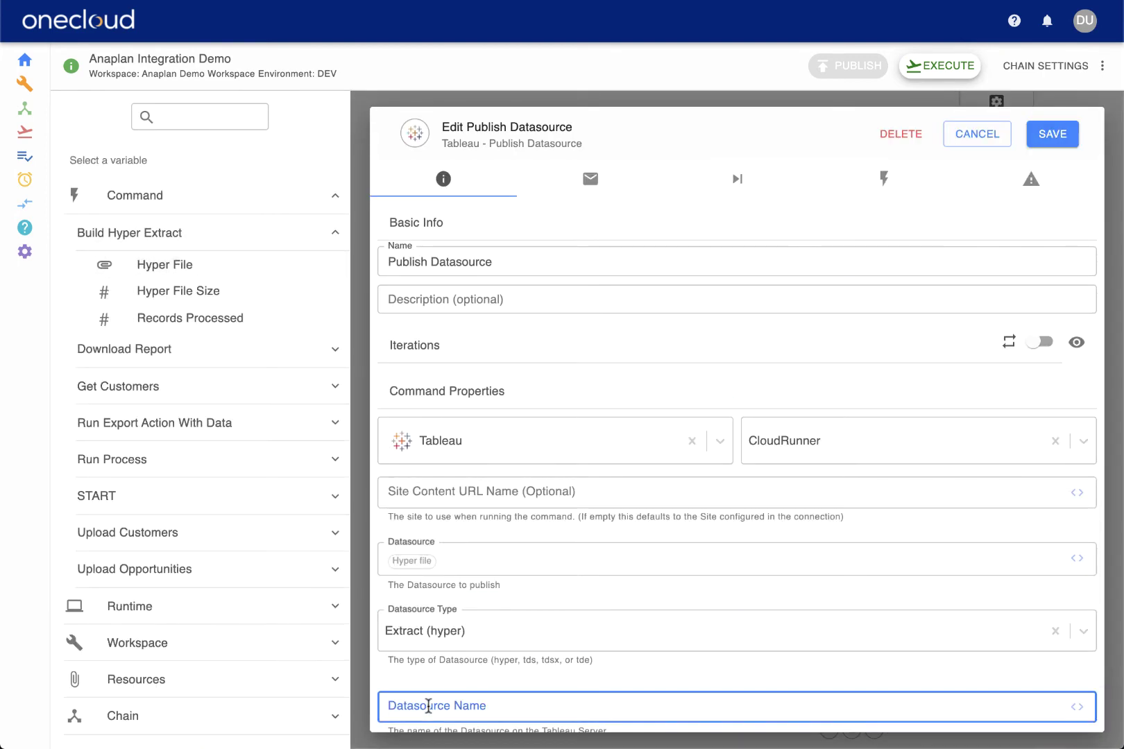
pyautogui.scroll(-2, 472, 685)
pyautogui.click(459, 638)
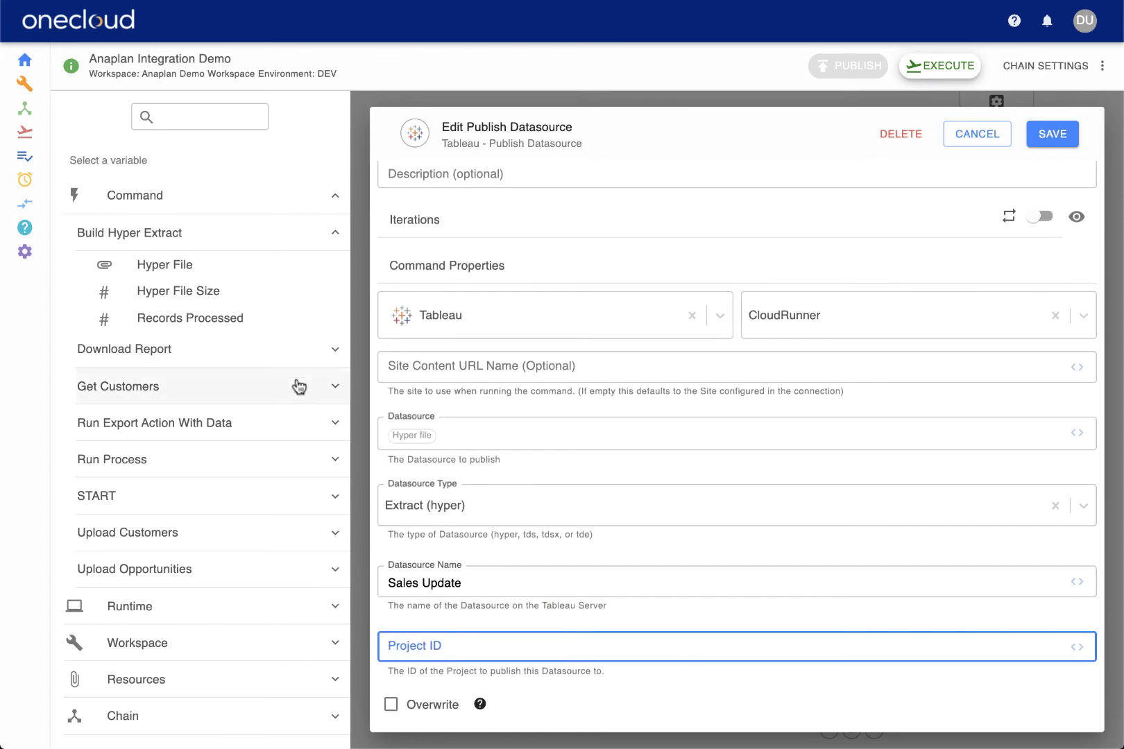
pyautogui.click(208, 644)
pyautogui.scroll(-5, 208, 648)
pyautogui.click(166, 344)
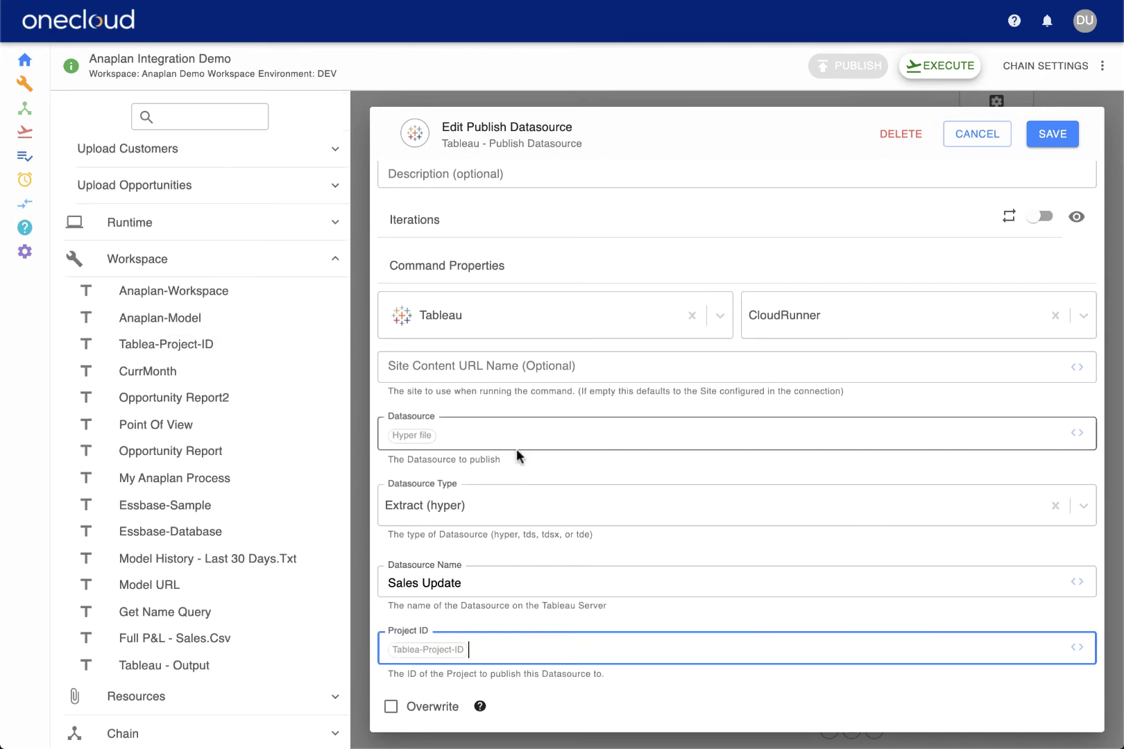
pyautogui.click(390, 705)
pyautogui.click(1042, 142)
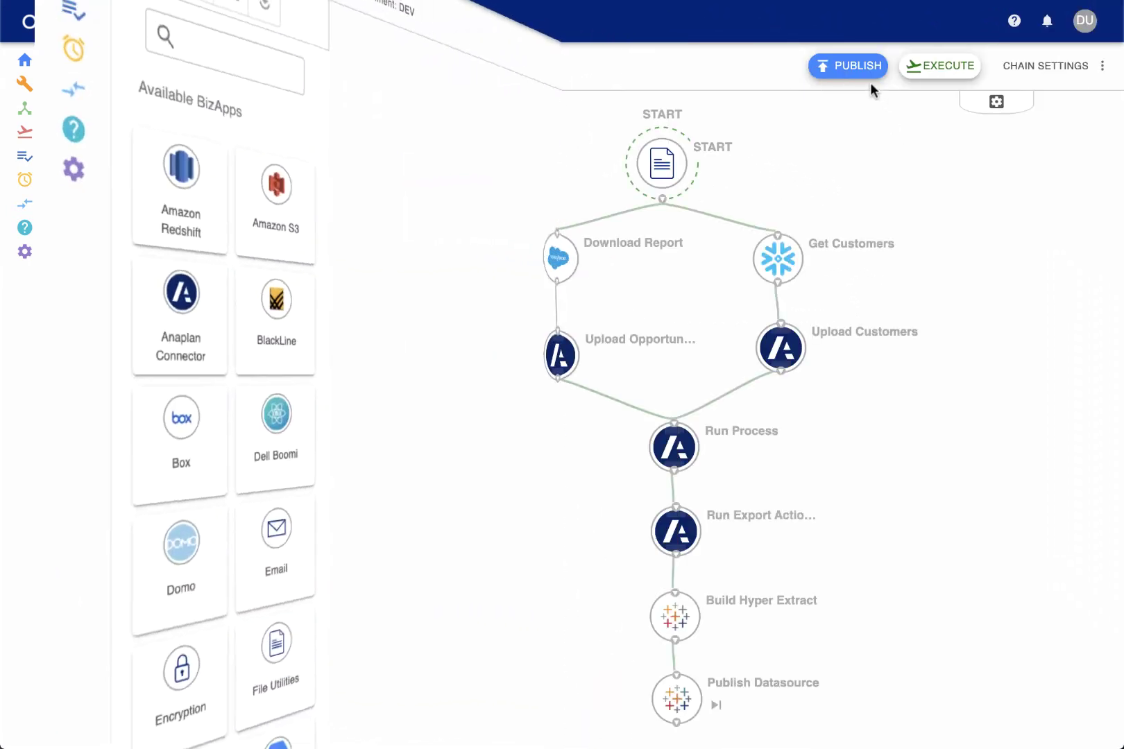
# Publish the Anaplan Integration Demo chain and confirm in the Publish Chain dialog.
pyautogui.click(857, 68)
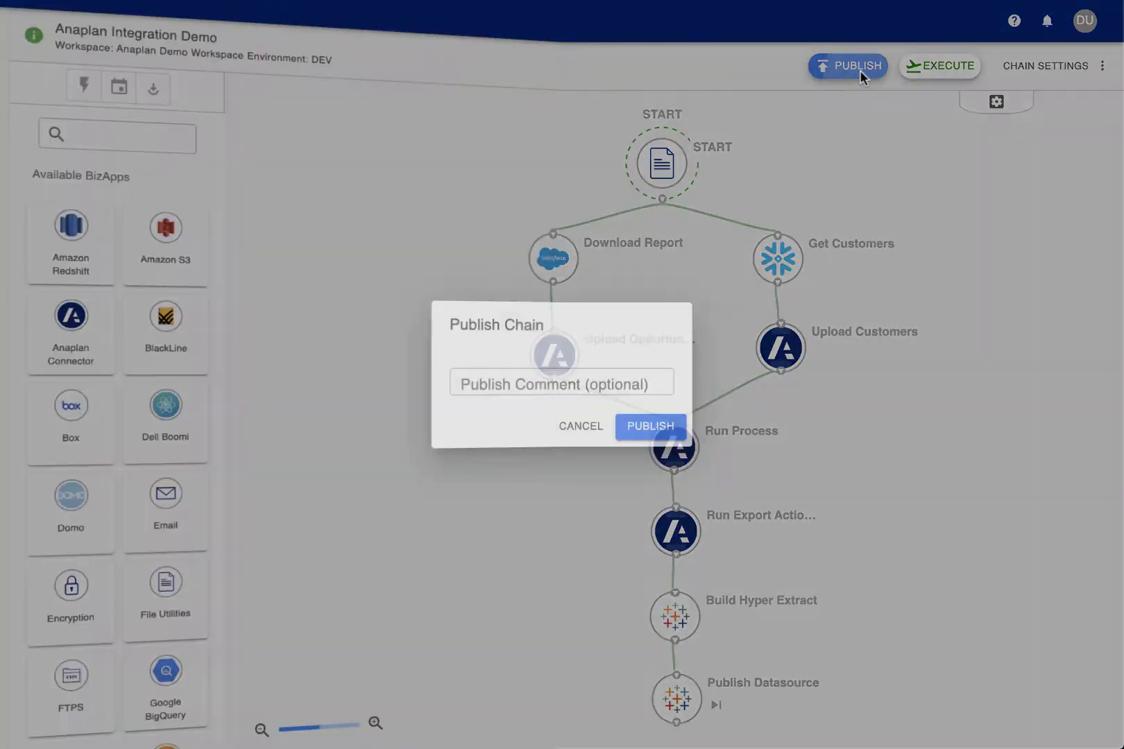
pyautogui.click(659, 426)
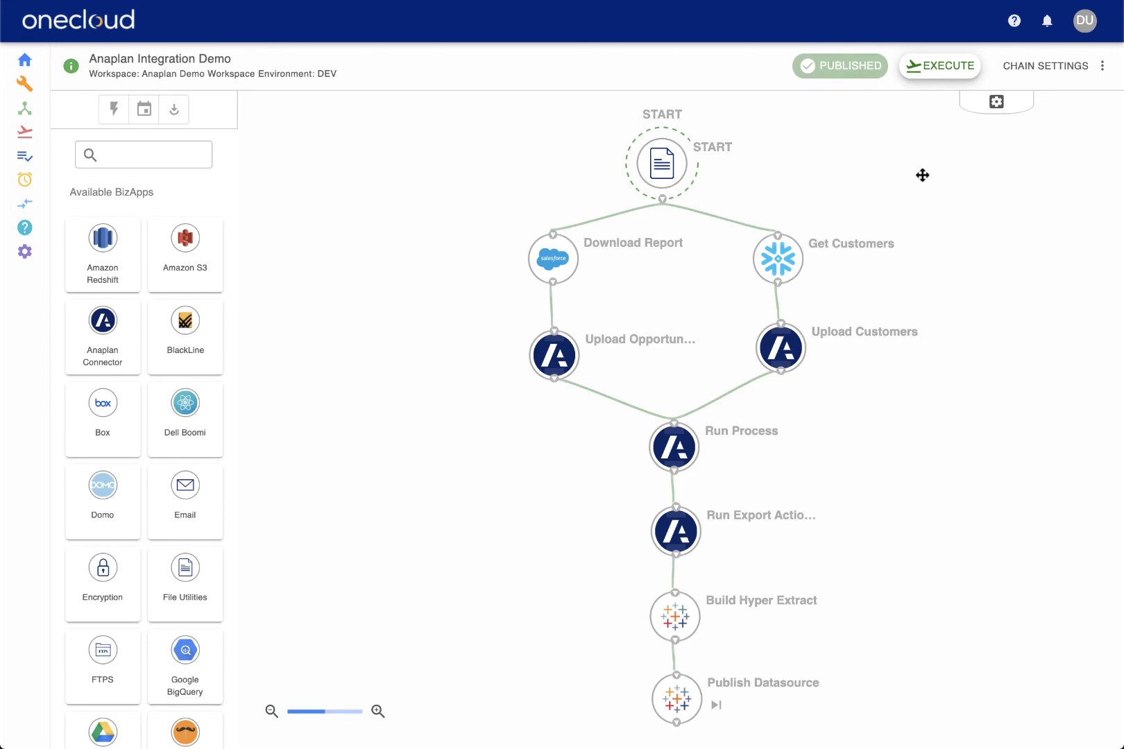
# Run the chain and review the Run Export Action with Data results after the 50.496-second successful run.
pyautogui.click(933, 75)
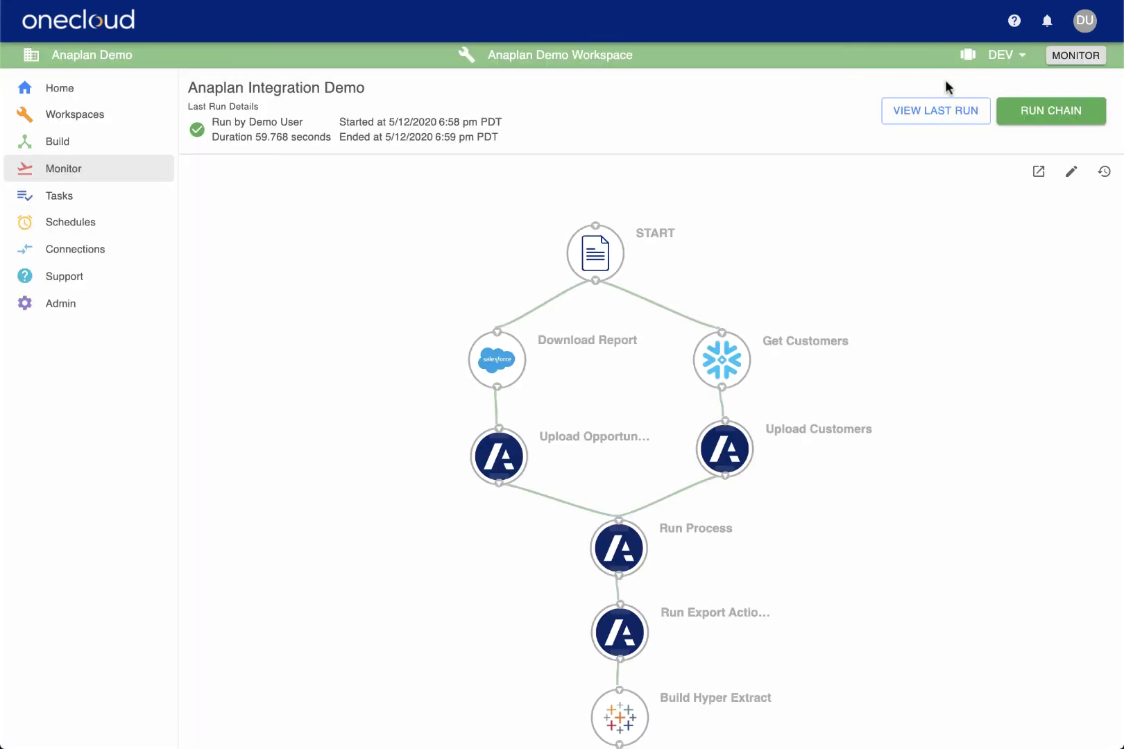
pyautogui.click(1036, 119)
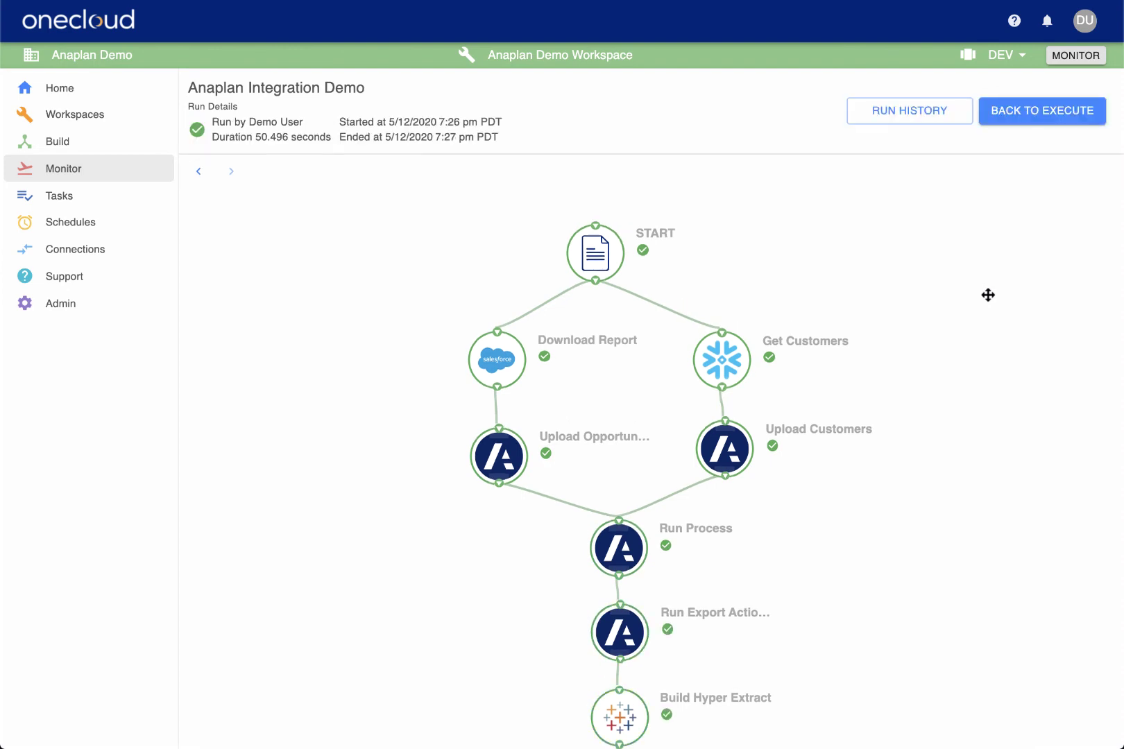
pyautogui.scroll(-3, 988, 295)
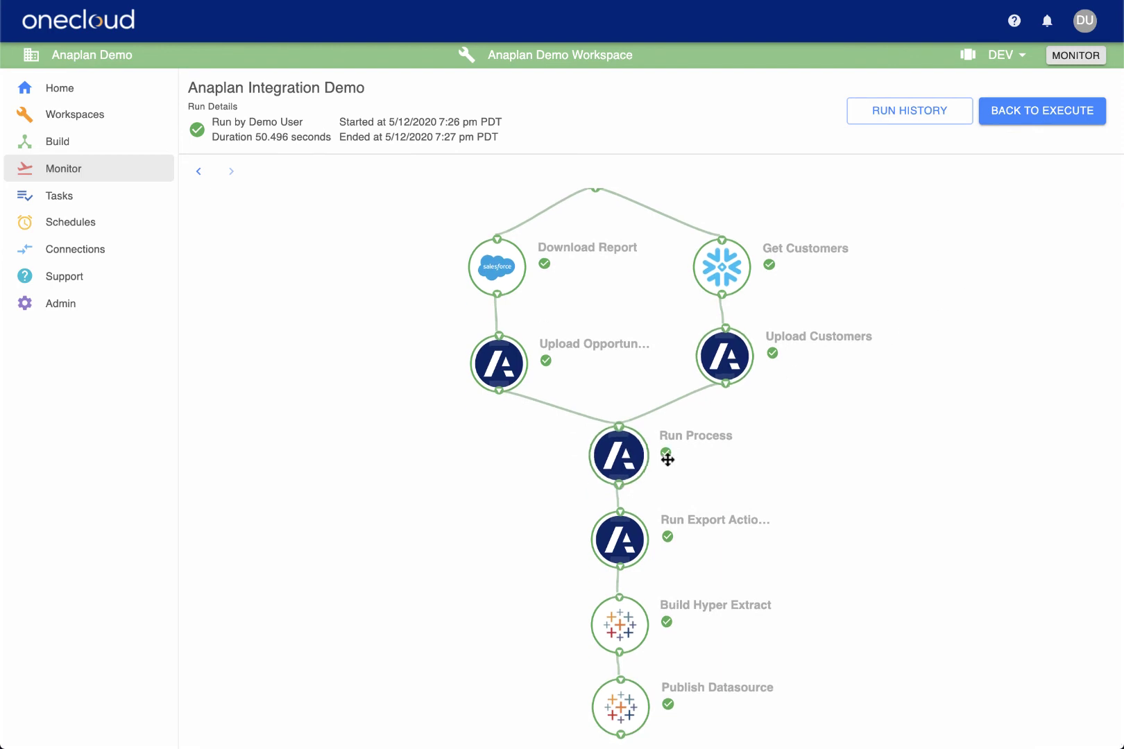
pyautogui.click(621, 532)
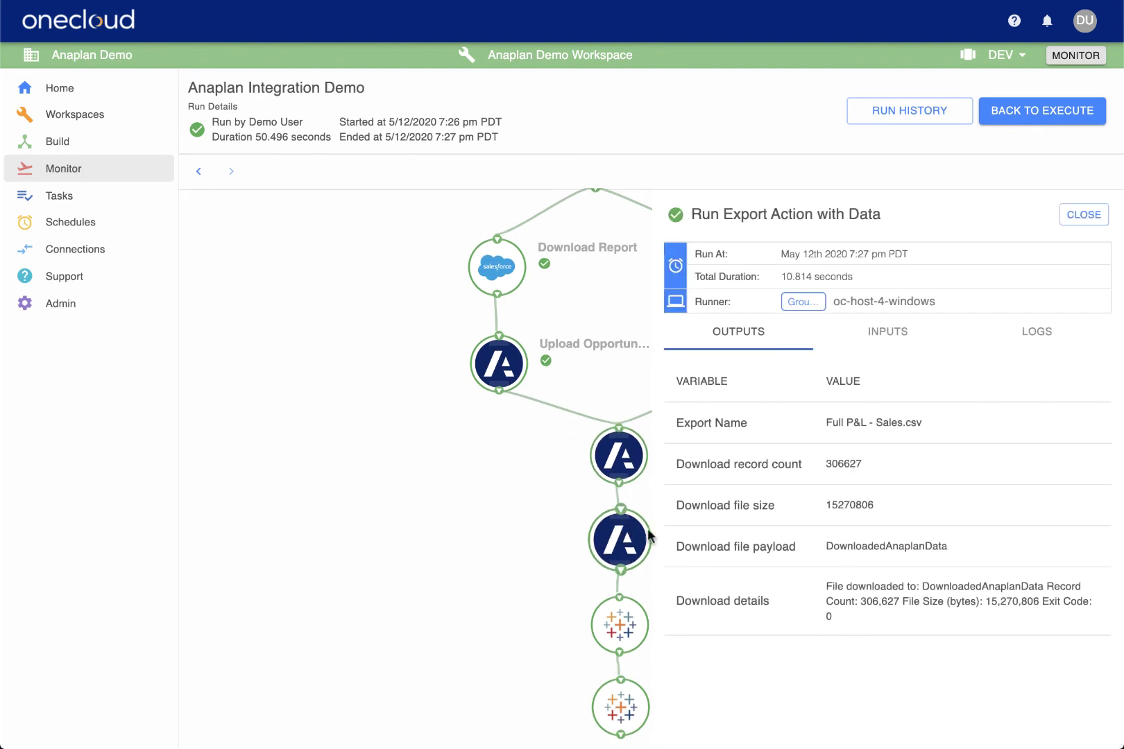
pyautogui.click(1084, 217)
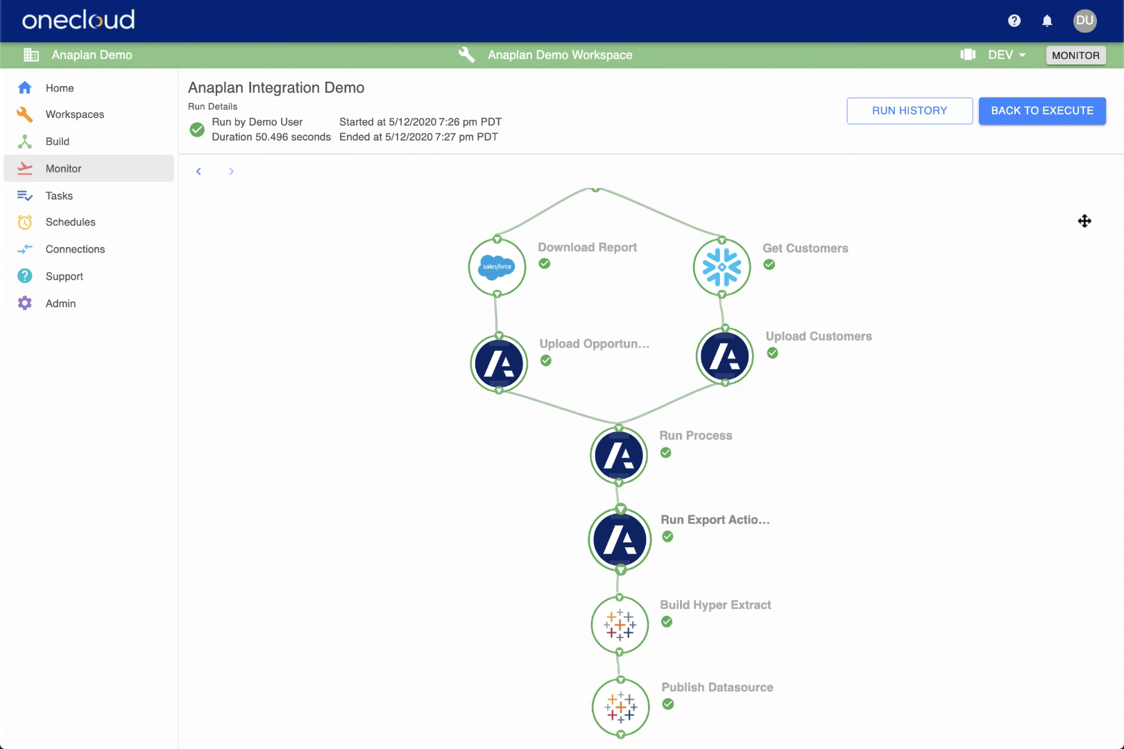
# Check the chain's run history list, then go back to the OneCloud home dashboard.
pyautogui.click(926, 115)
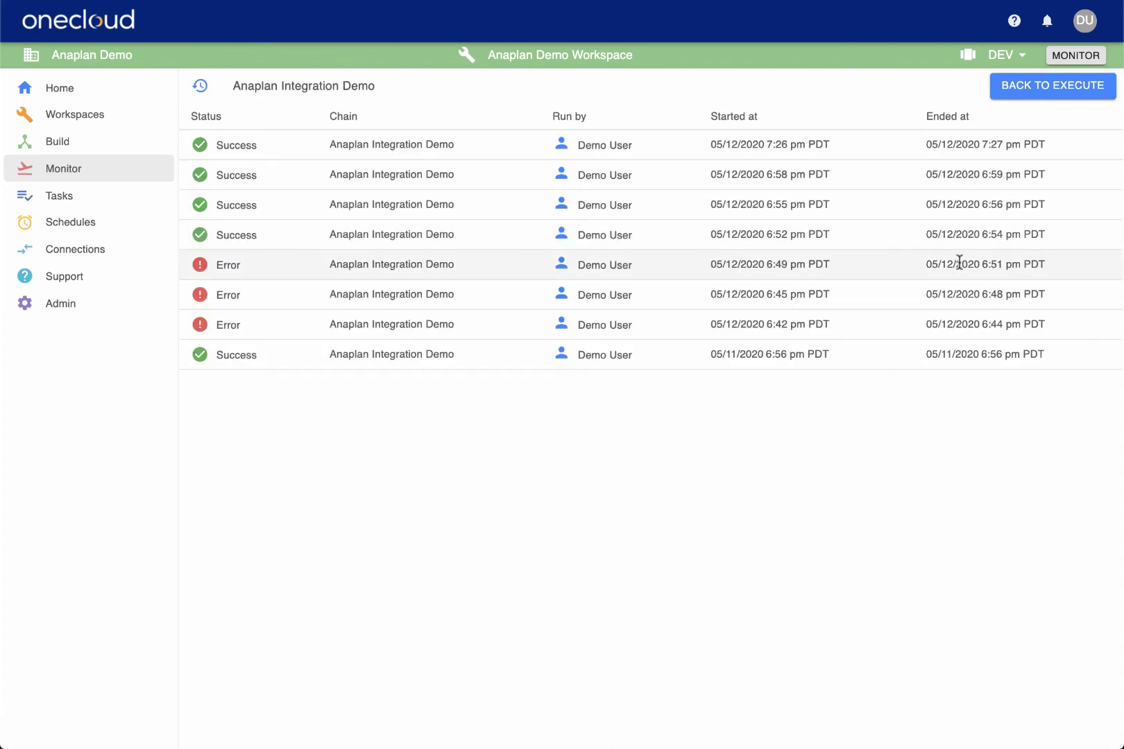
pyautogui.click(83, 87)
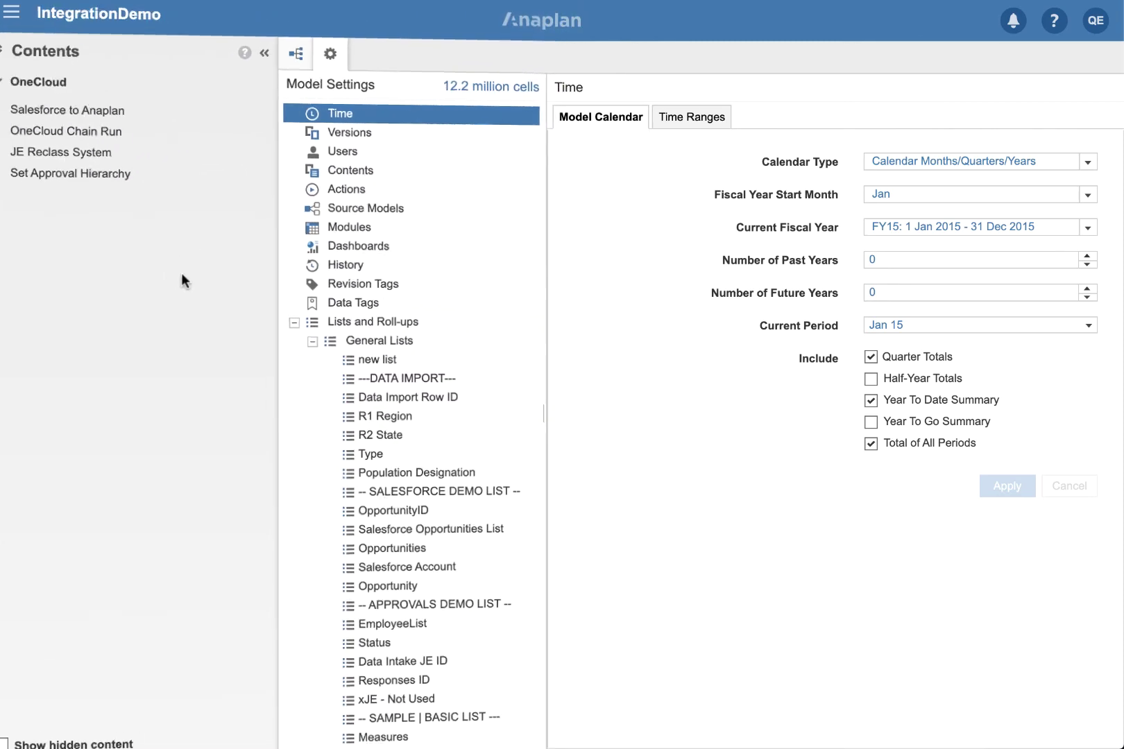
# From Anaplan's OneCloud Chain Run dashboard, follow the 'Refresh Anaplan from Snowflake and Salesforce' link.
pyautogui.click(123, 142)
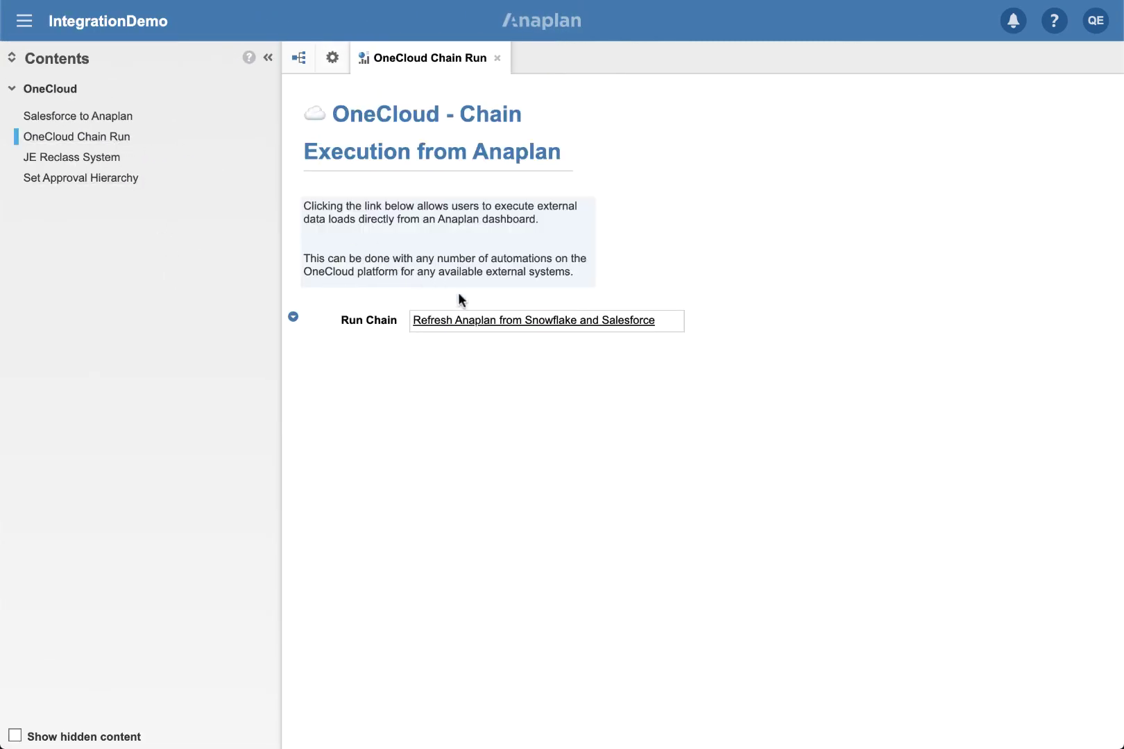
pyautogui.click(499, 322)
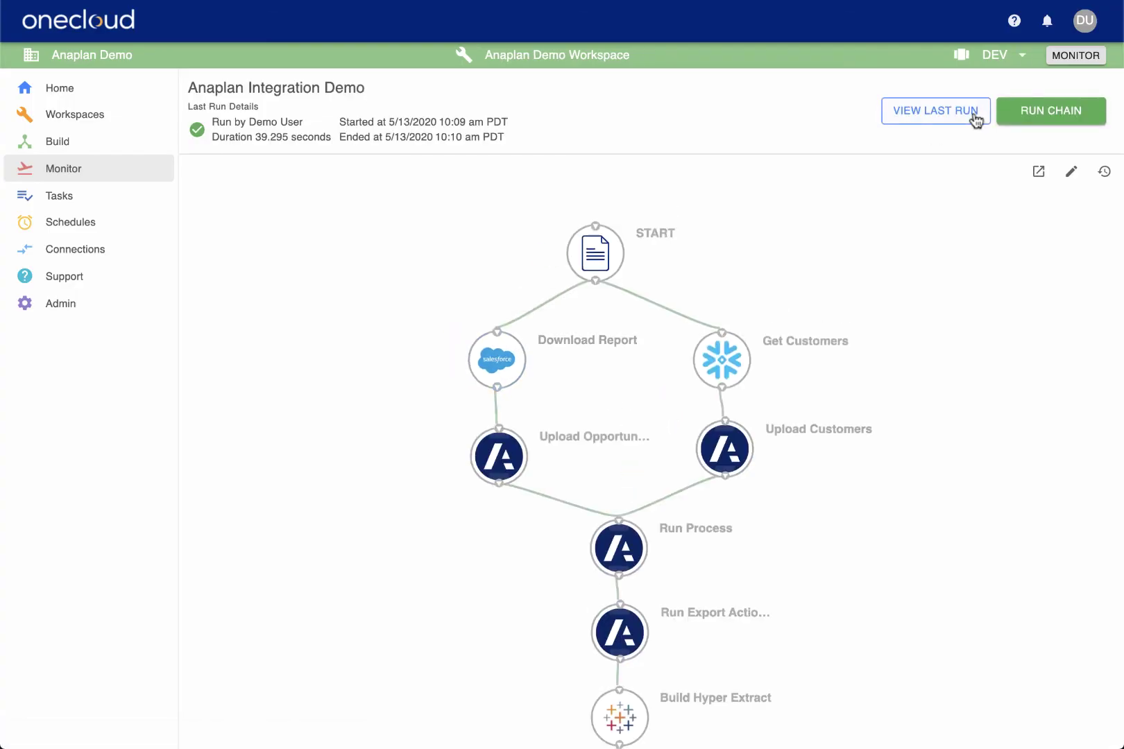
# Run the Anaplan Integration Demo chain again from its Monitor page.
pyautogui.click(1018, 112)
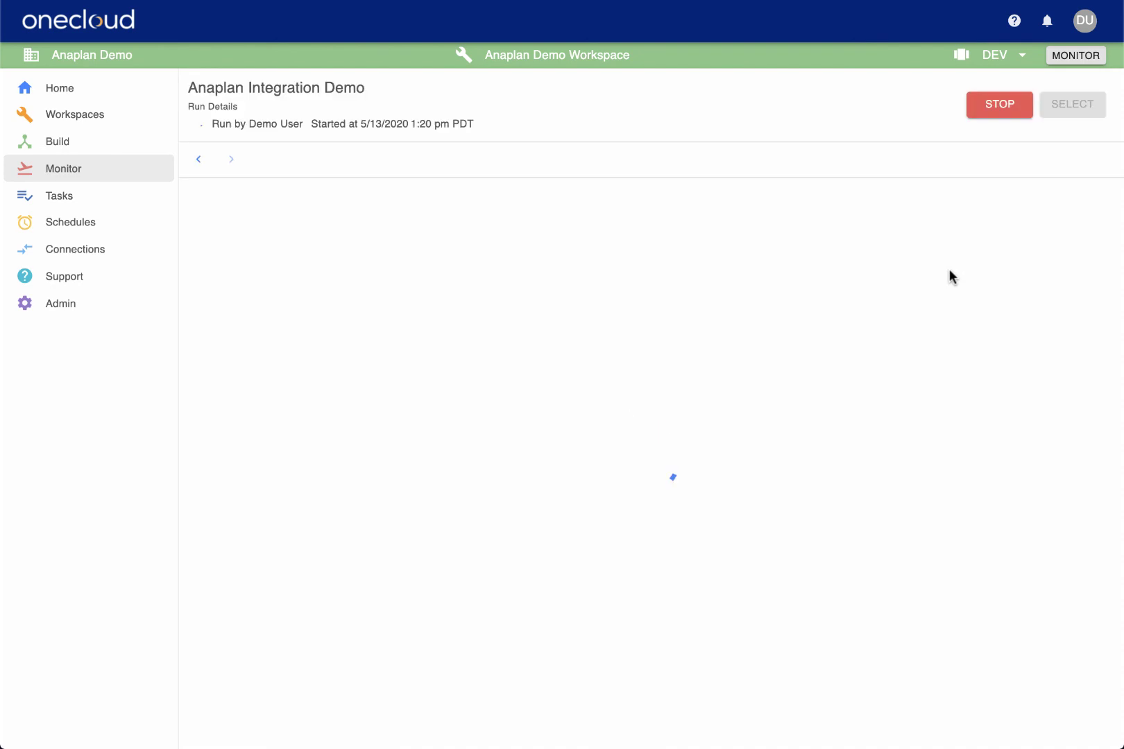